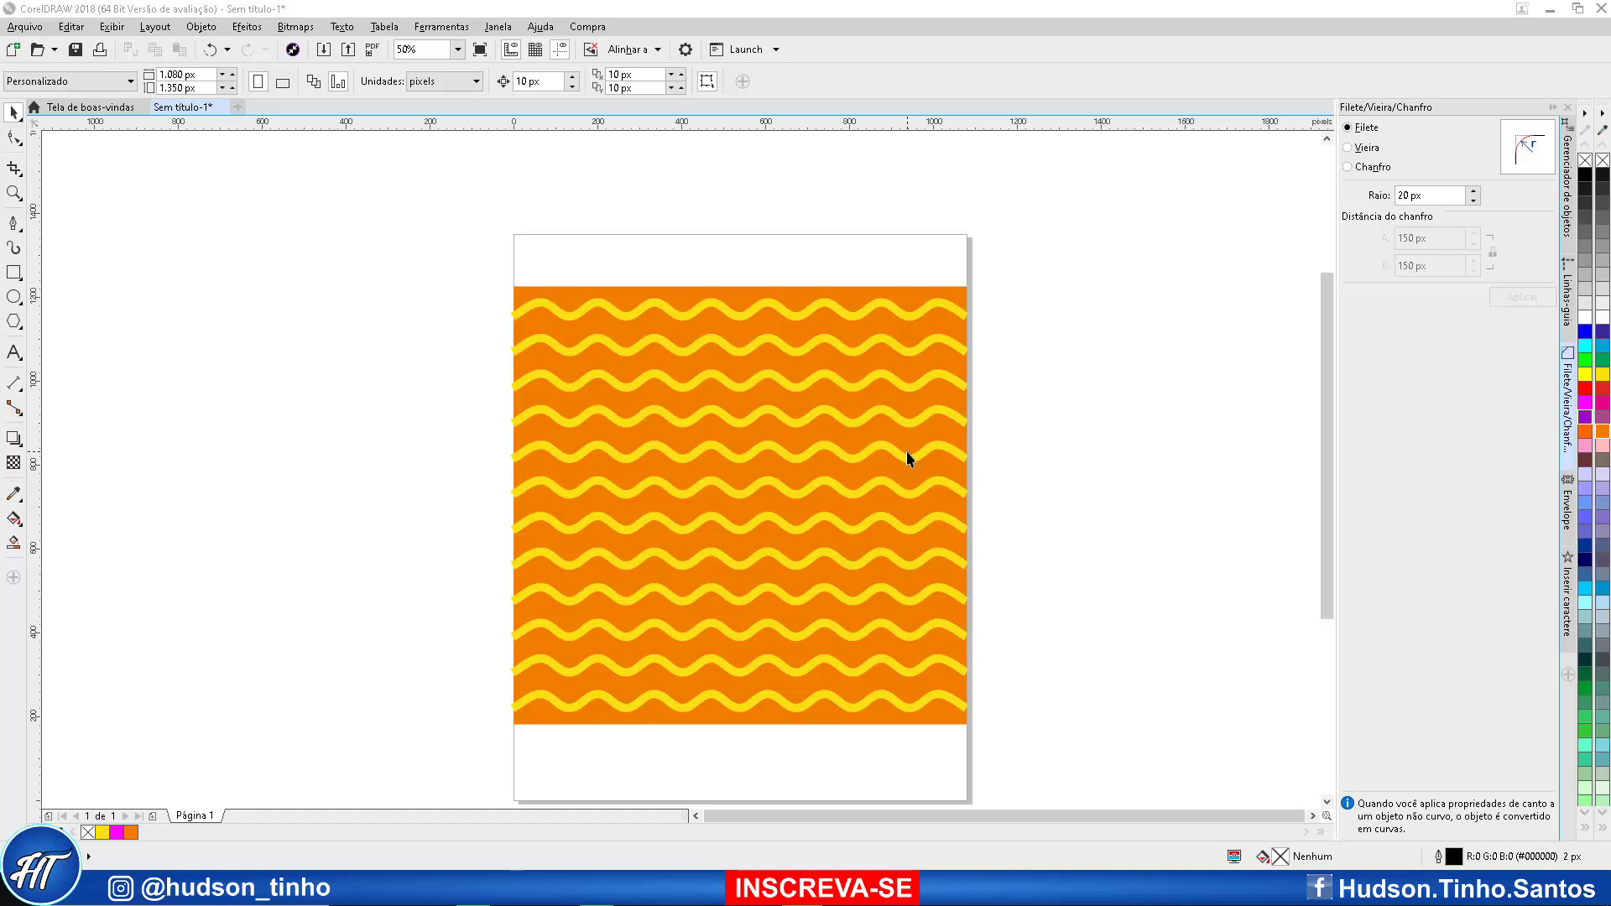
Create a new RGB document sized 1080 × 1350 px and fit the whole page in view
key("ctrl+n")
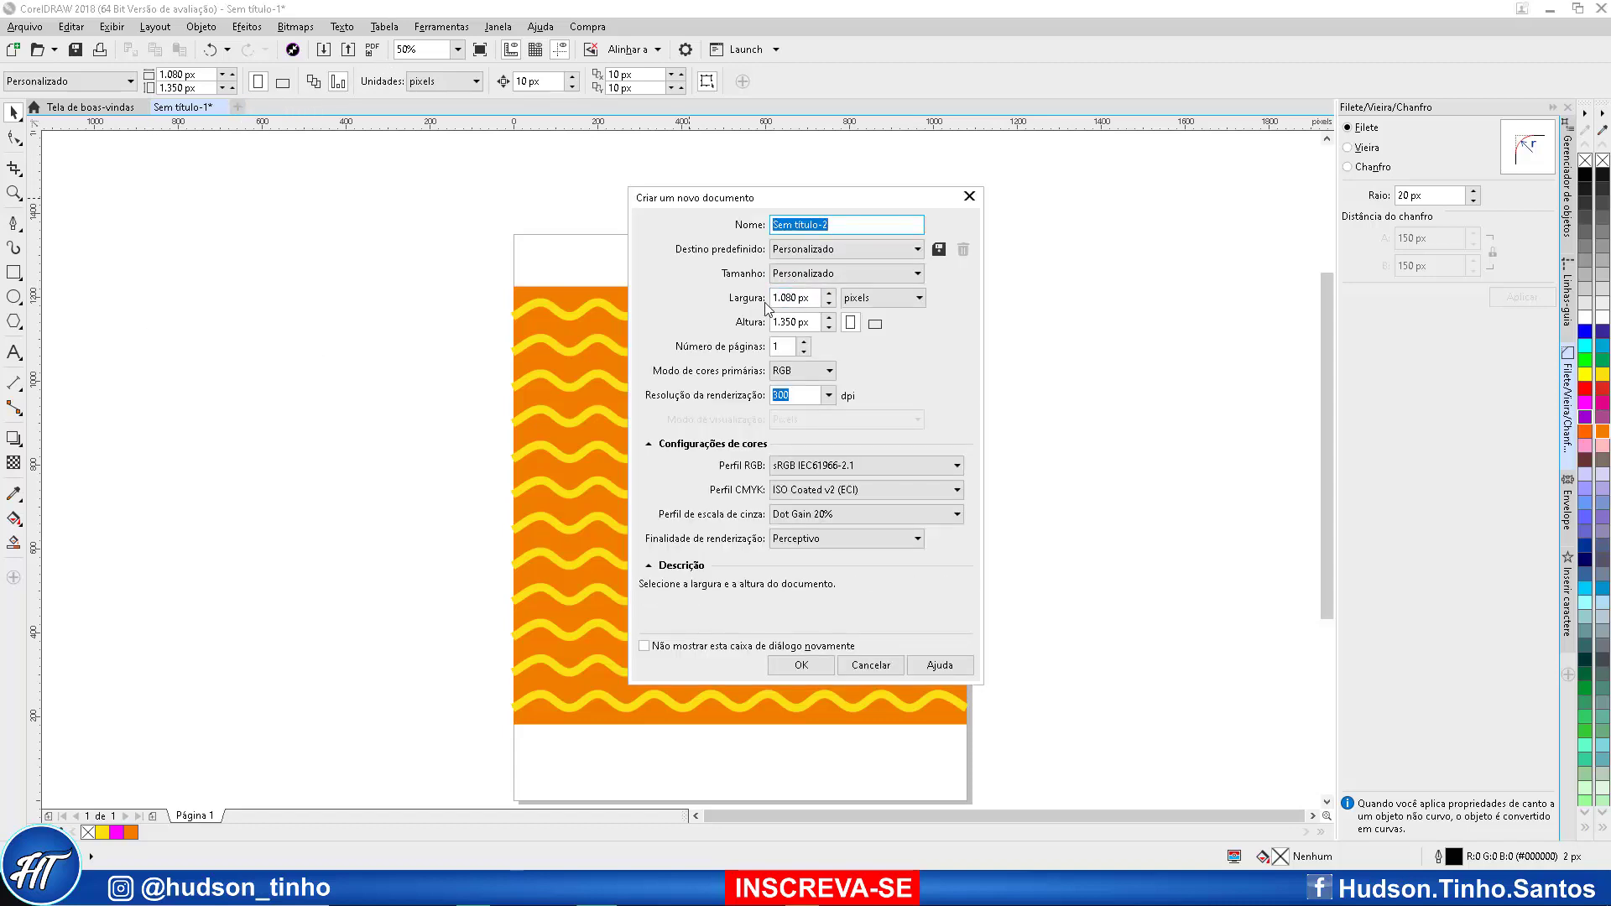
left_click(803, 666)
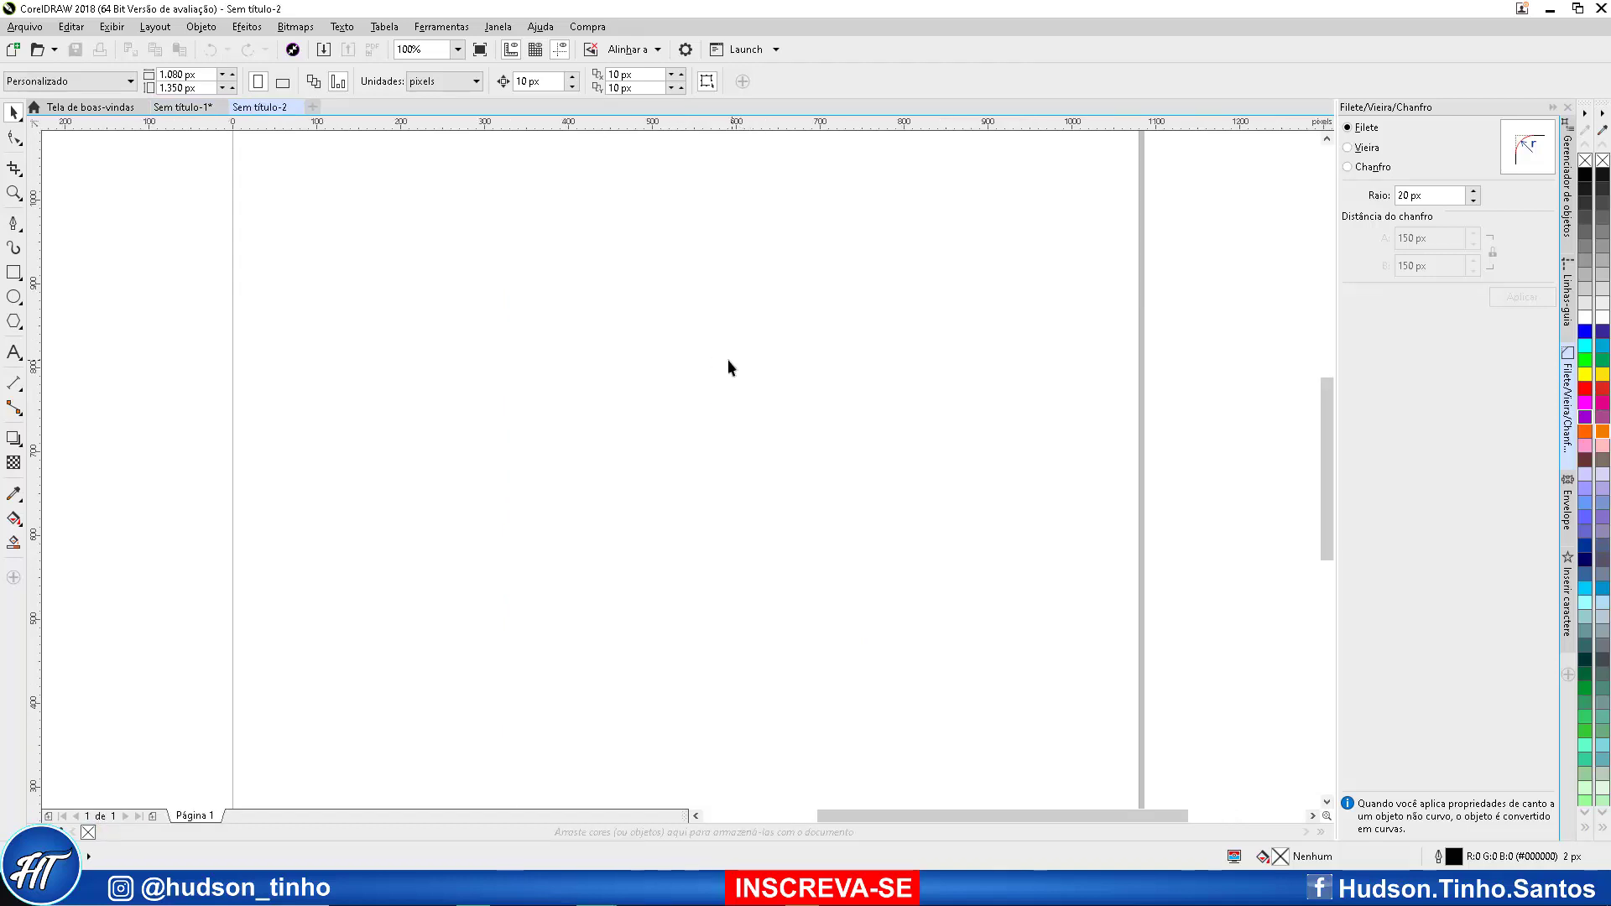
key("shift+F4")
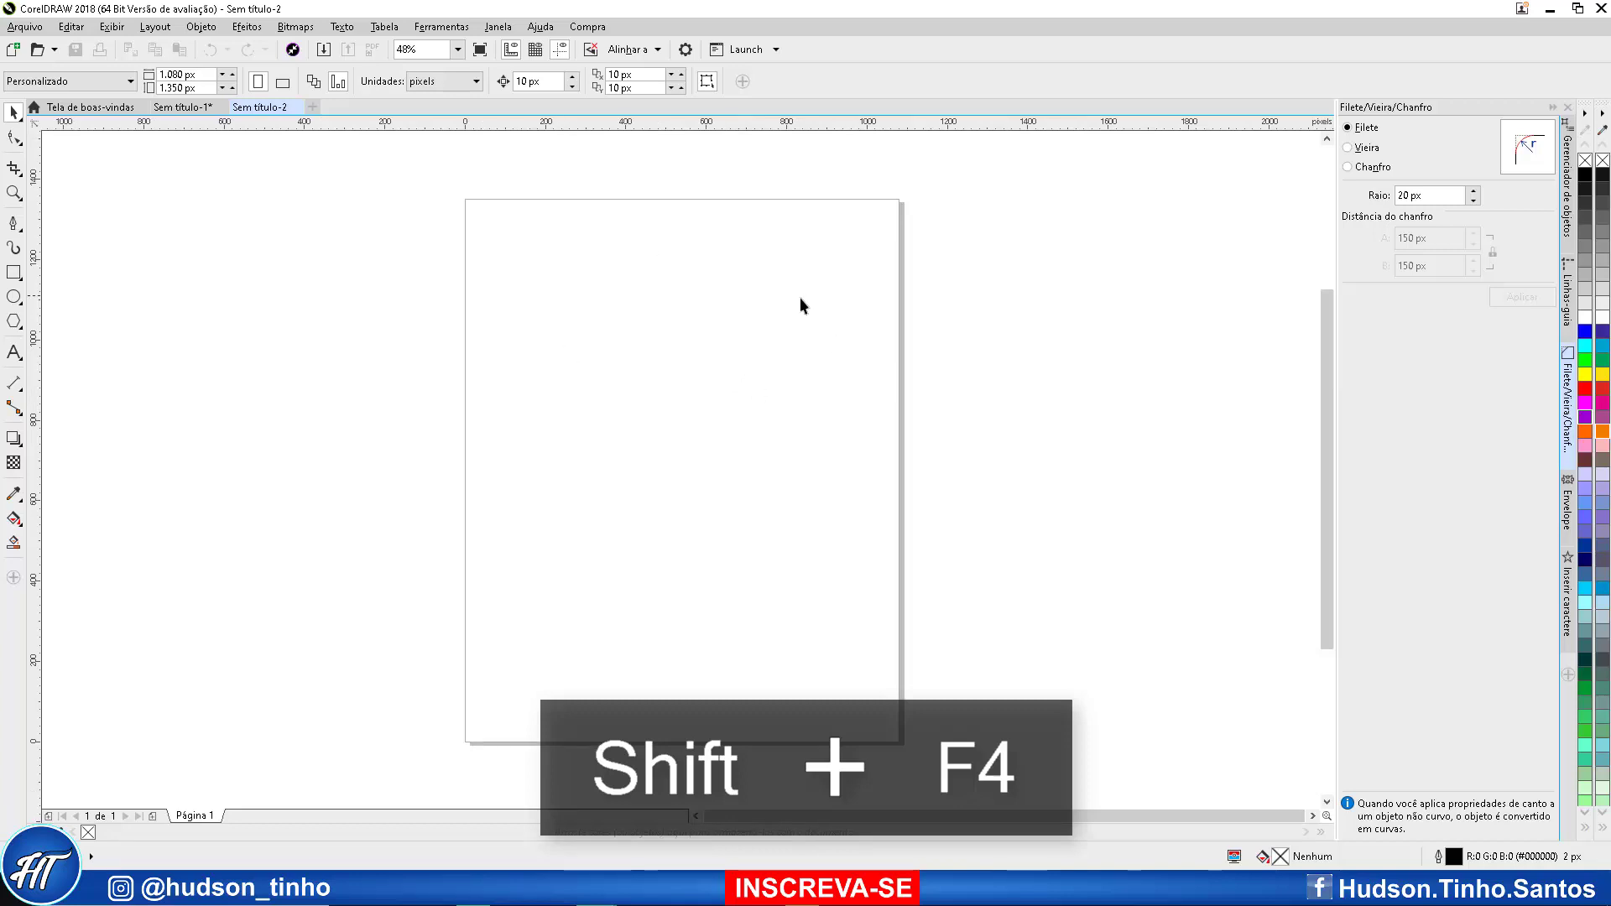
Draw a straight horizontal line about 950 px long near the page's upper edge with the Pen (Caneta) tool
left_click(14, 223)
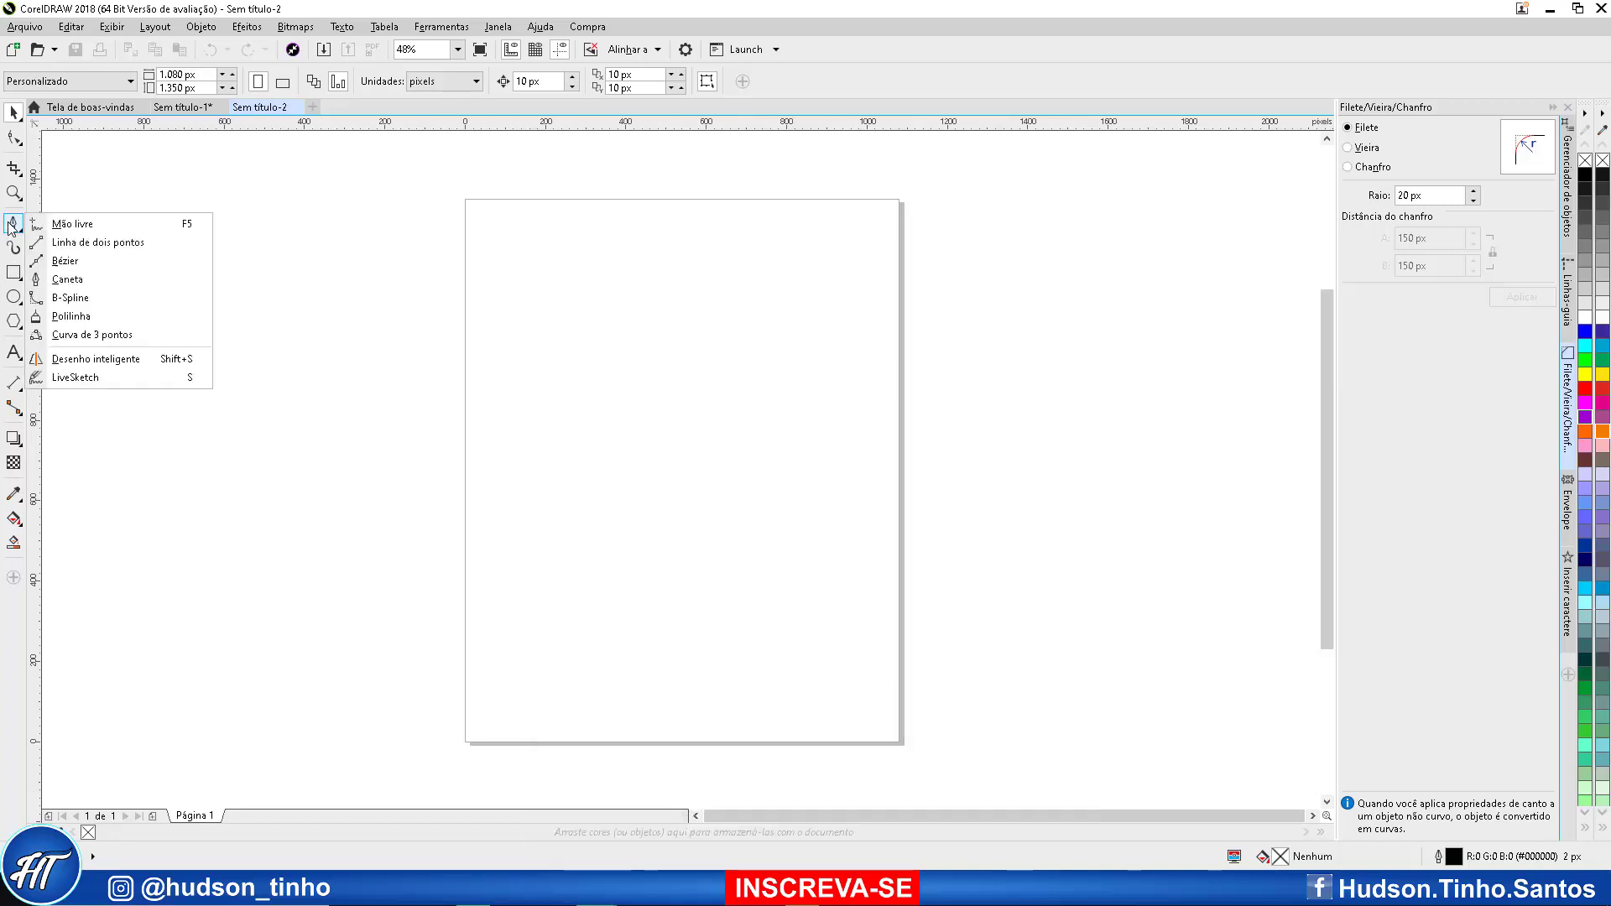
left_click(72, 224)
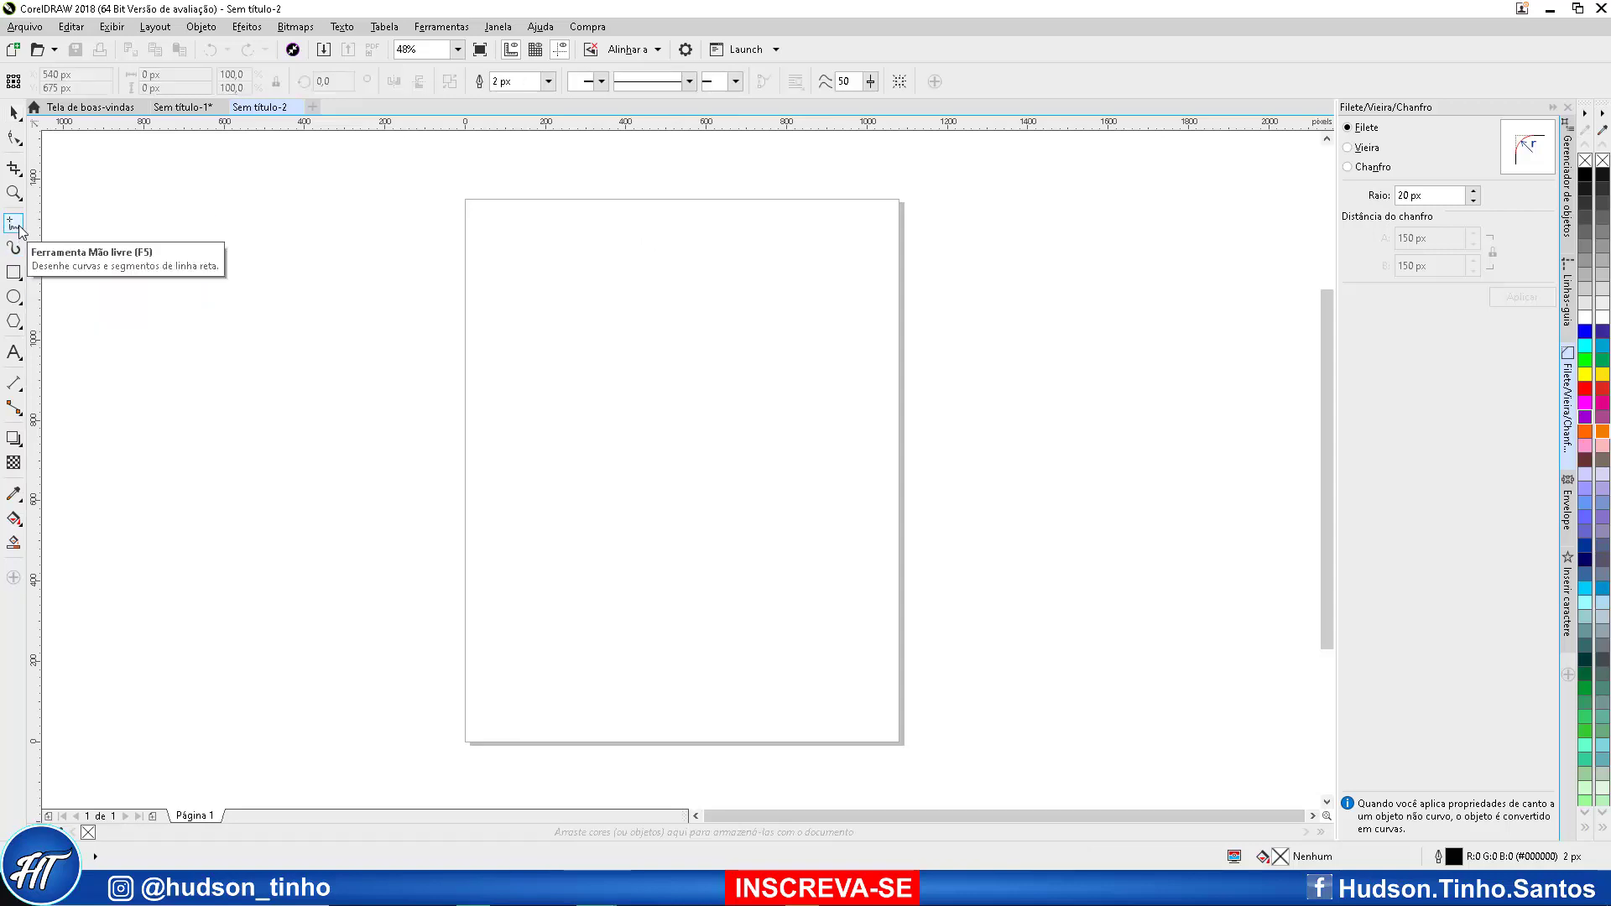
left_click(20, 232)
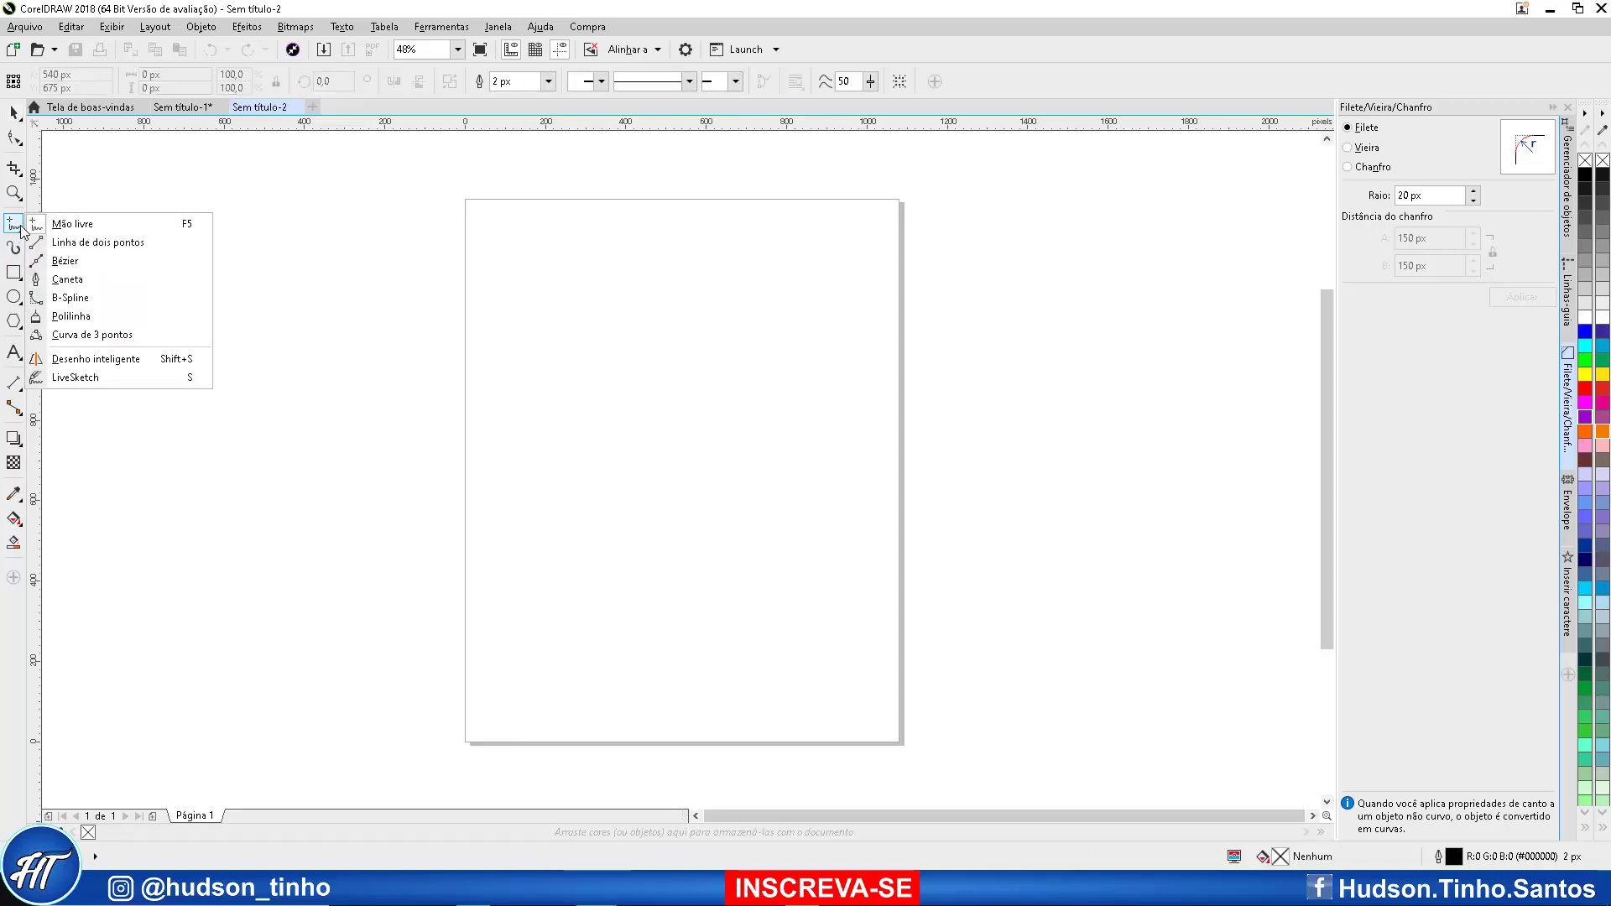
left_click(66, 280)
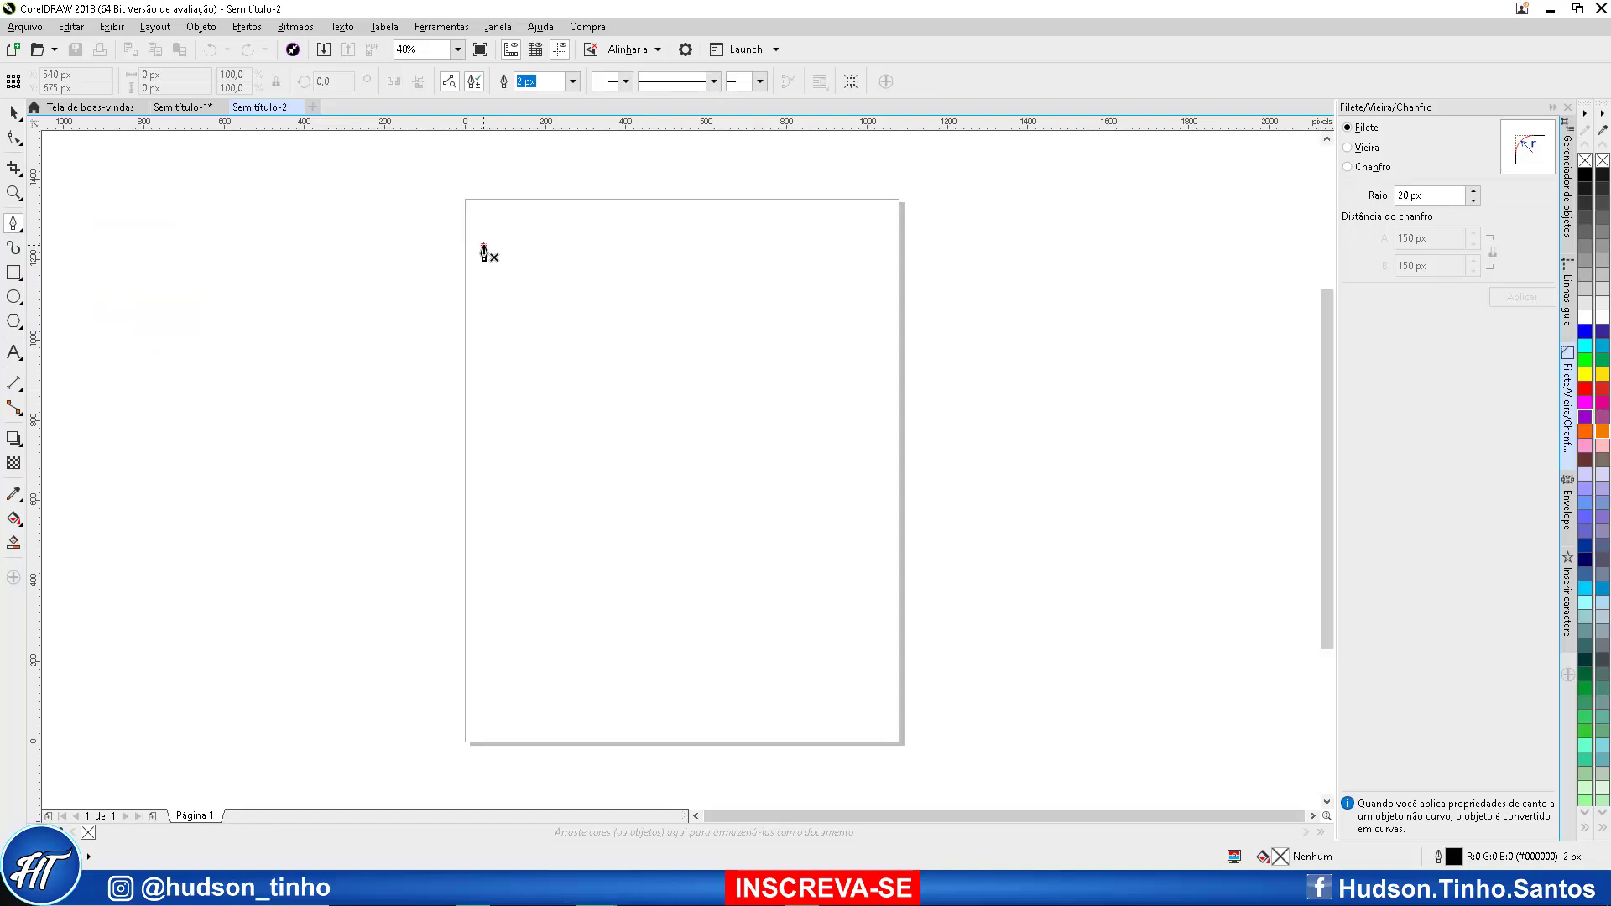
left_click(483, 246)
left_click(866, 245)
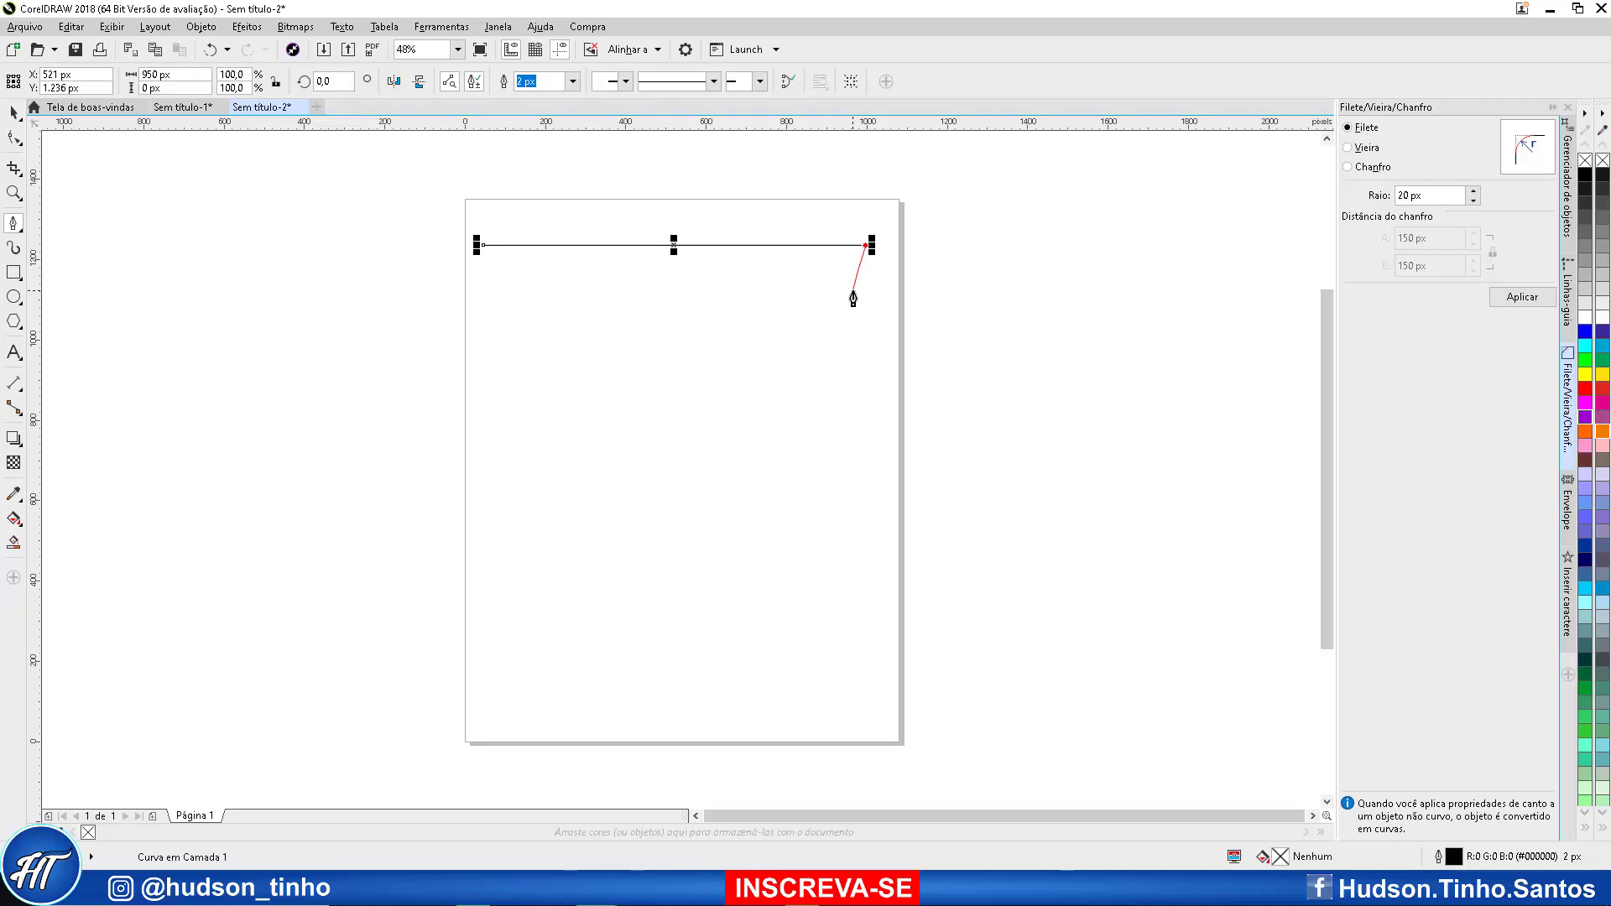
key("Return")
Select all of the line's nodes and repeatedly add nodes until the line is divided into 16 equal segments
scroll(617, 174, "up", 2)
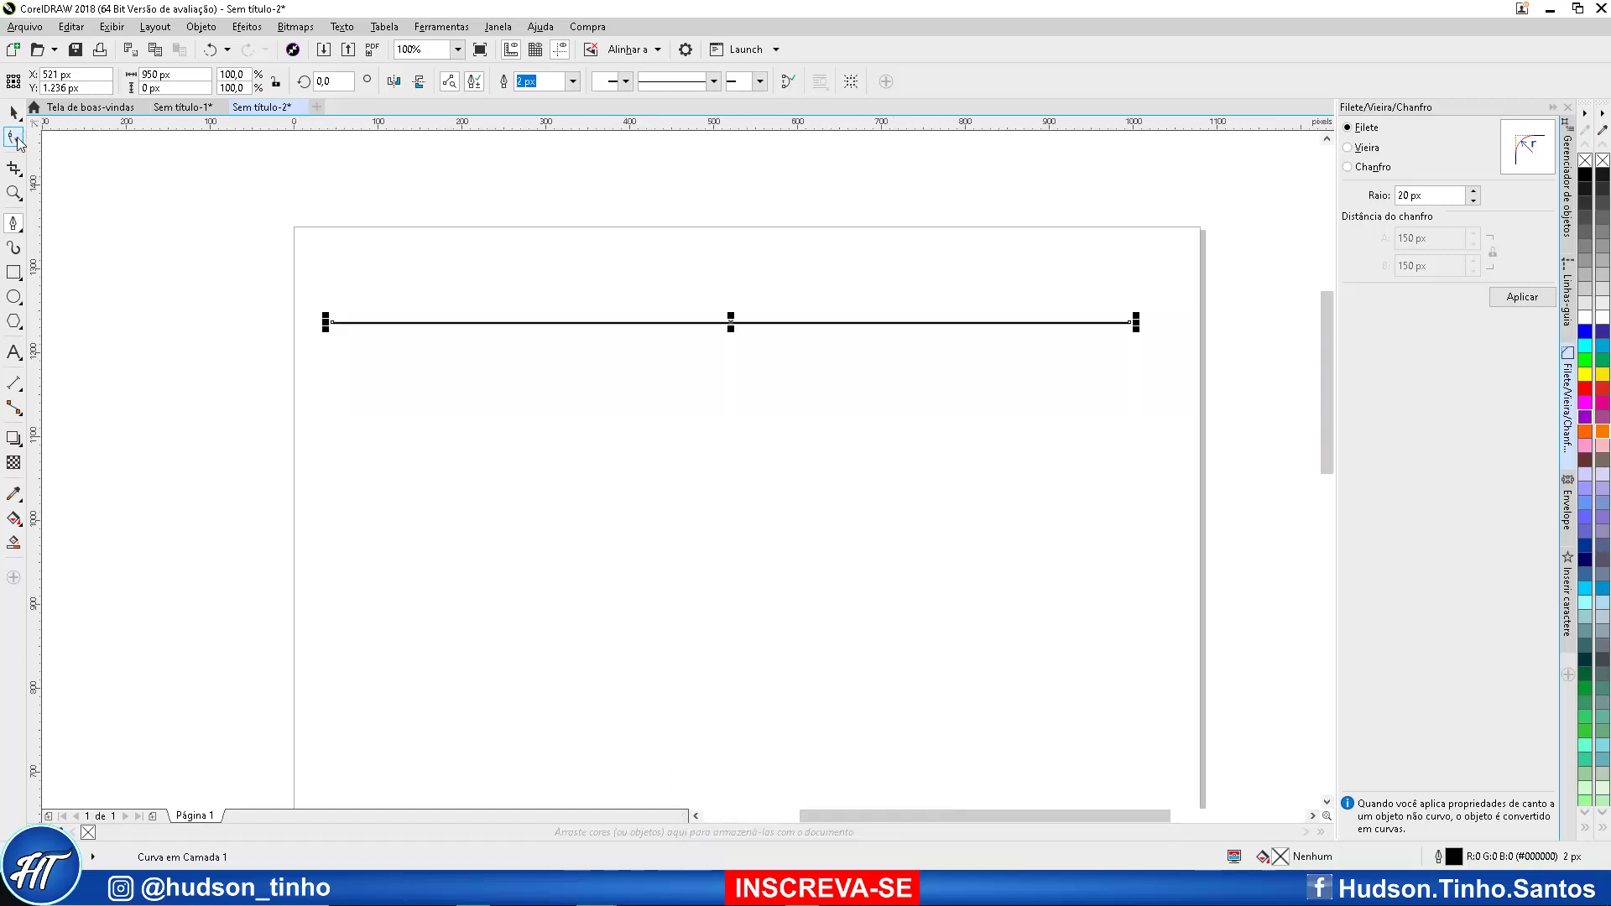
left_click(14, 138)
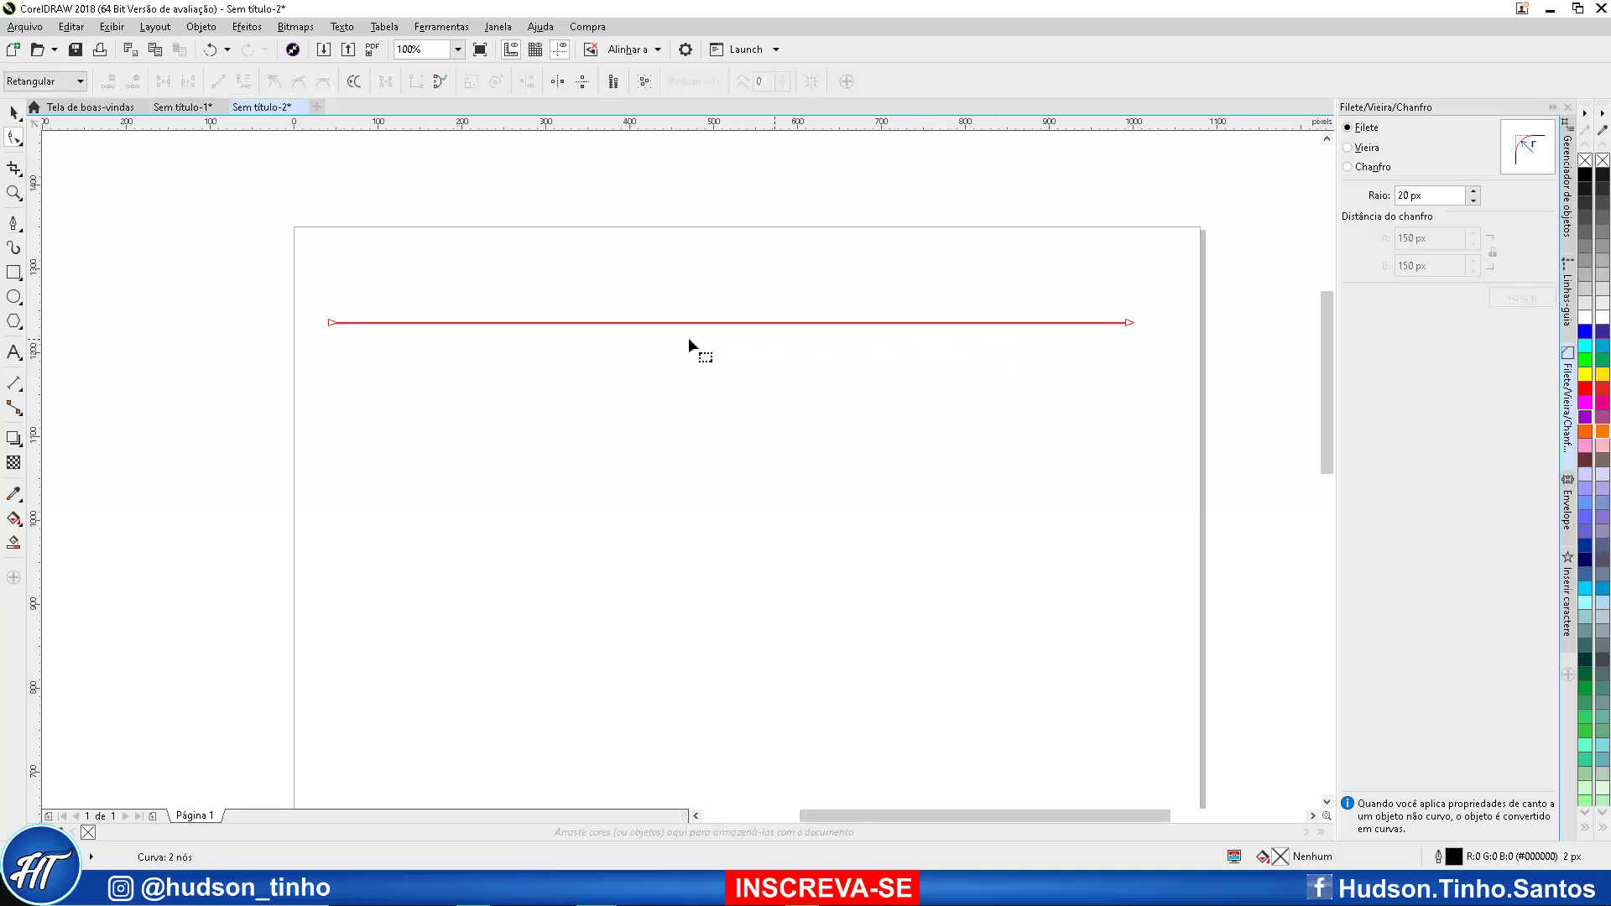
left_click(331, 323)
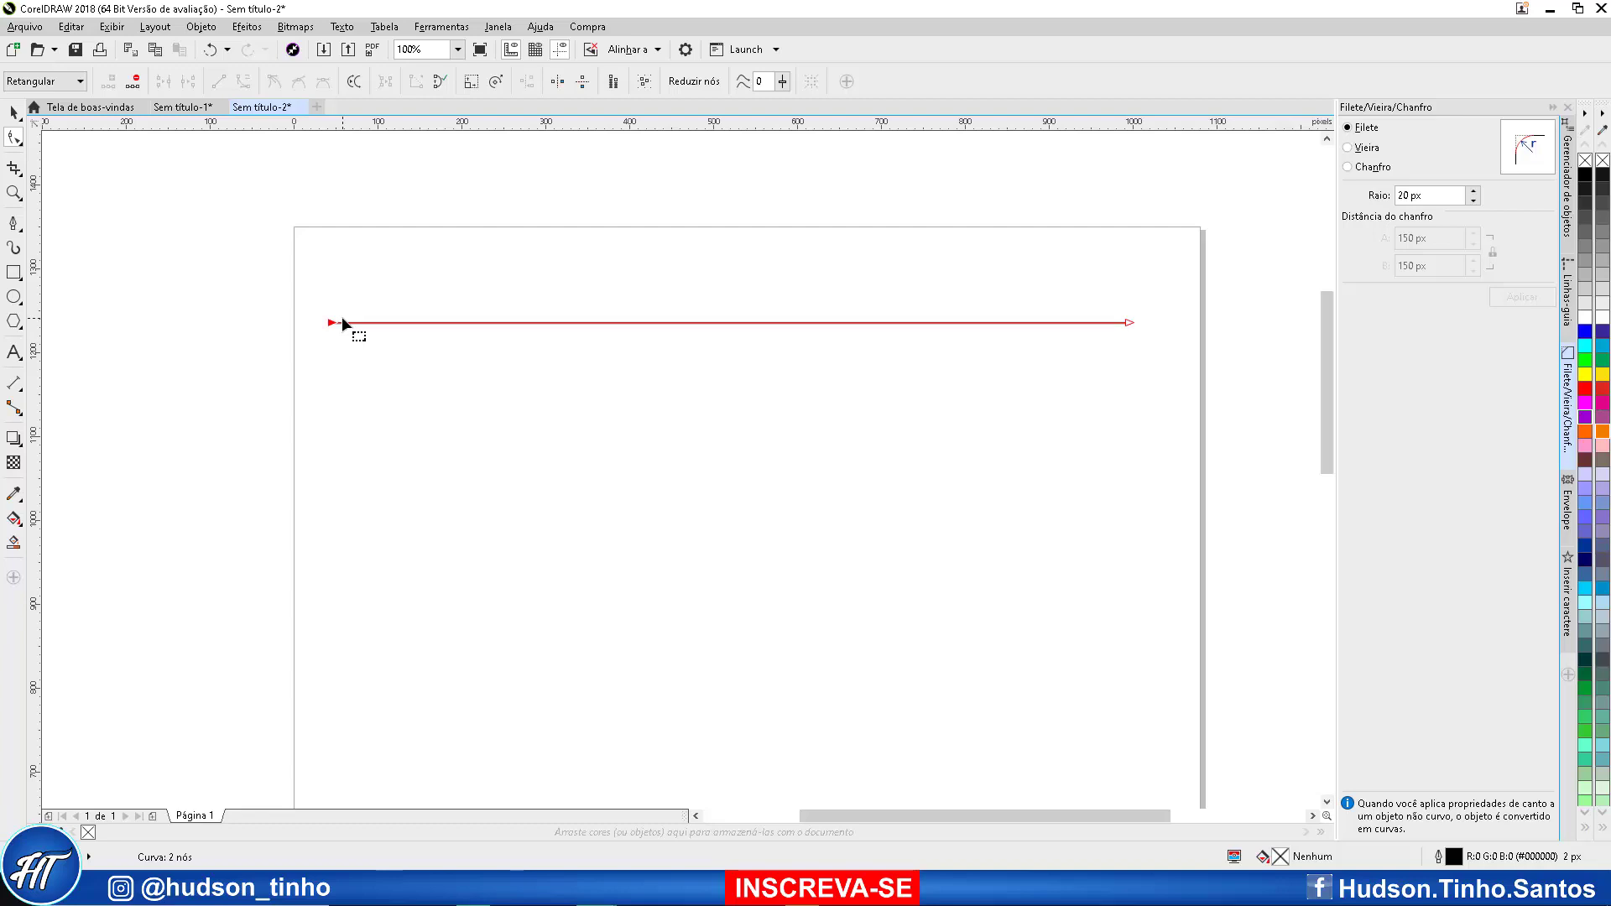
key("ctrl+a")
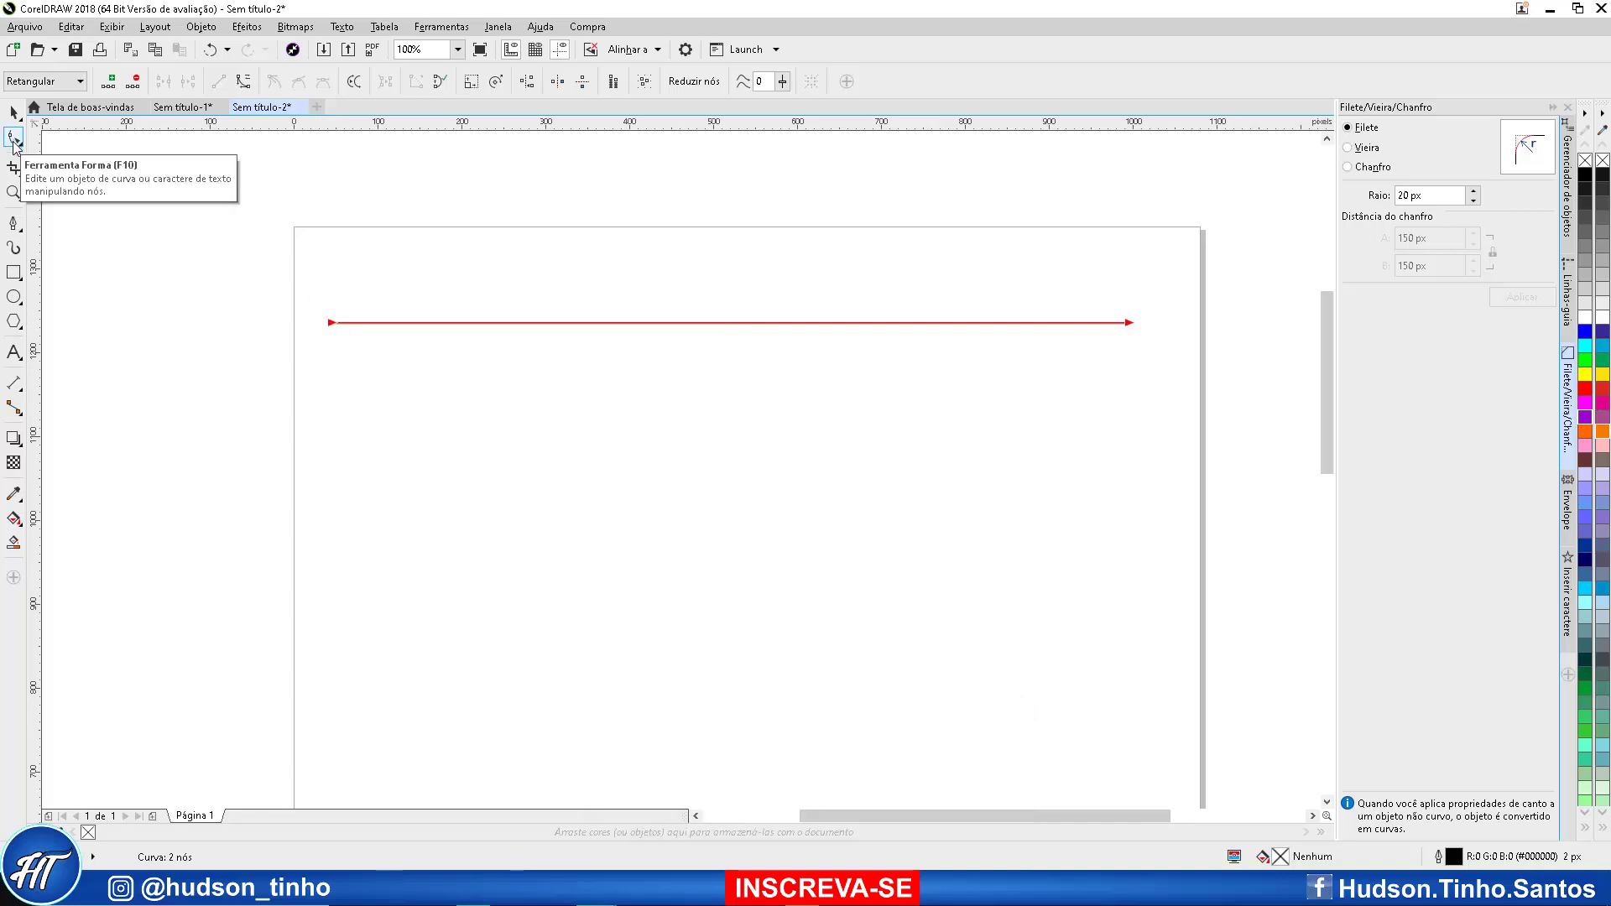
left_click(106, 86)
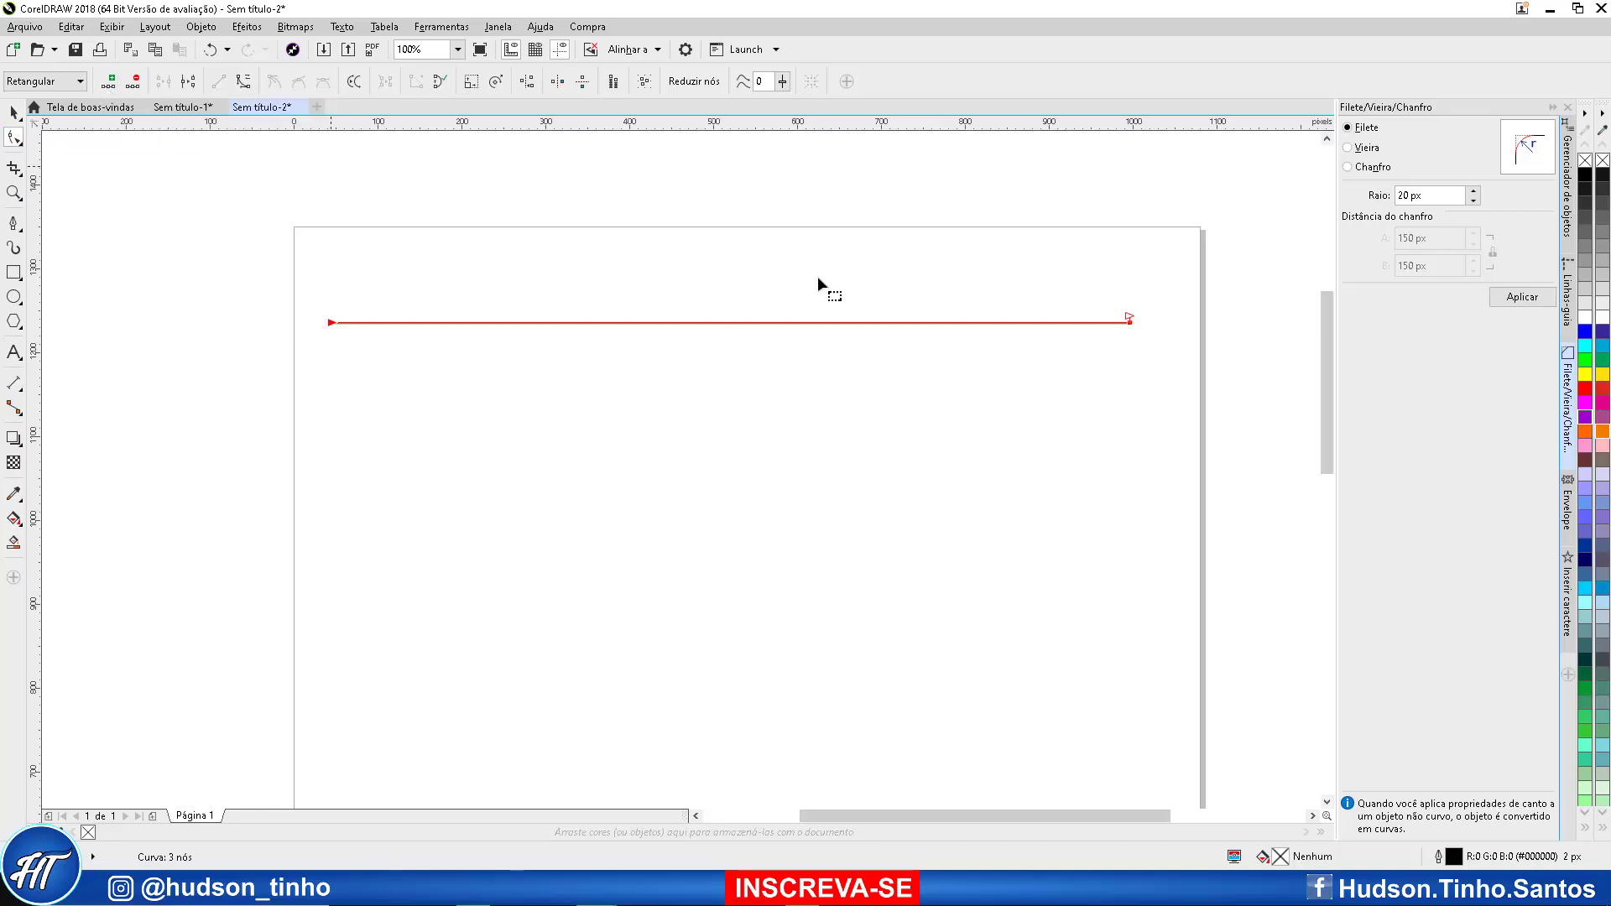
left_click(110, 84)
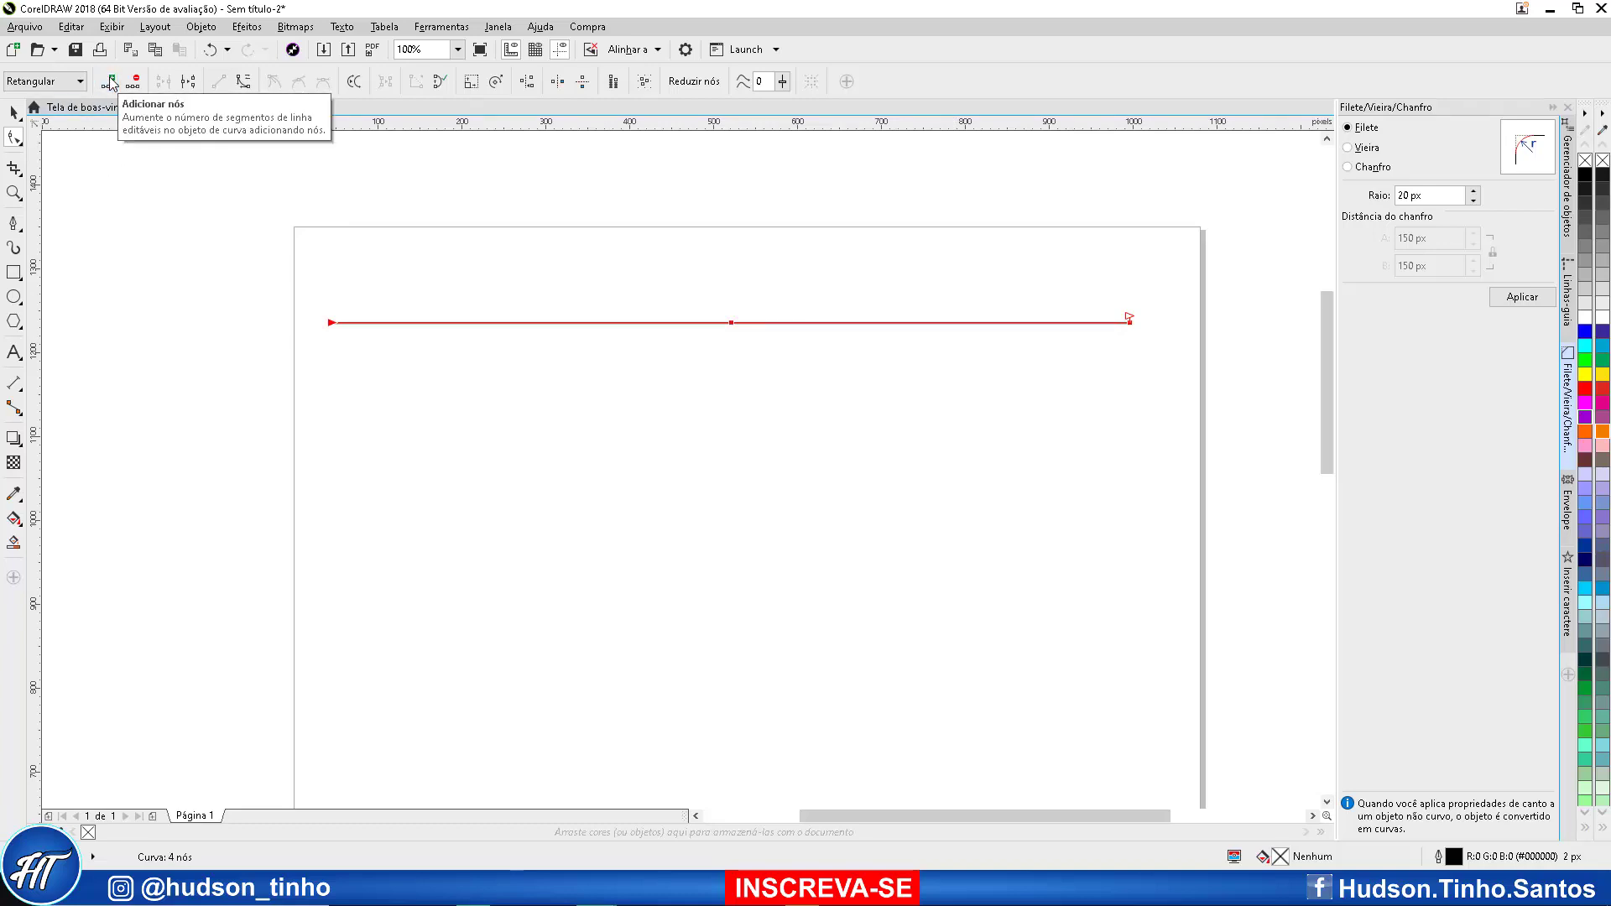
left_click(110, 84)
left_click(110, 84)
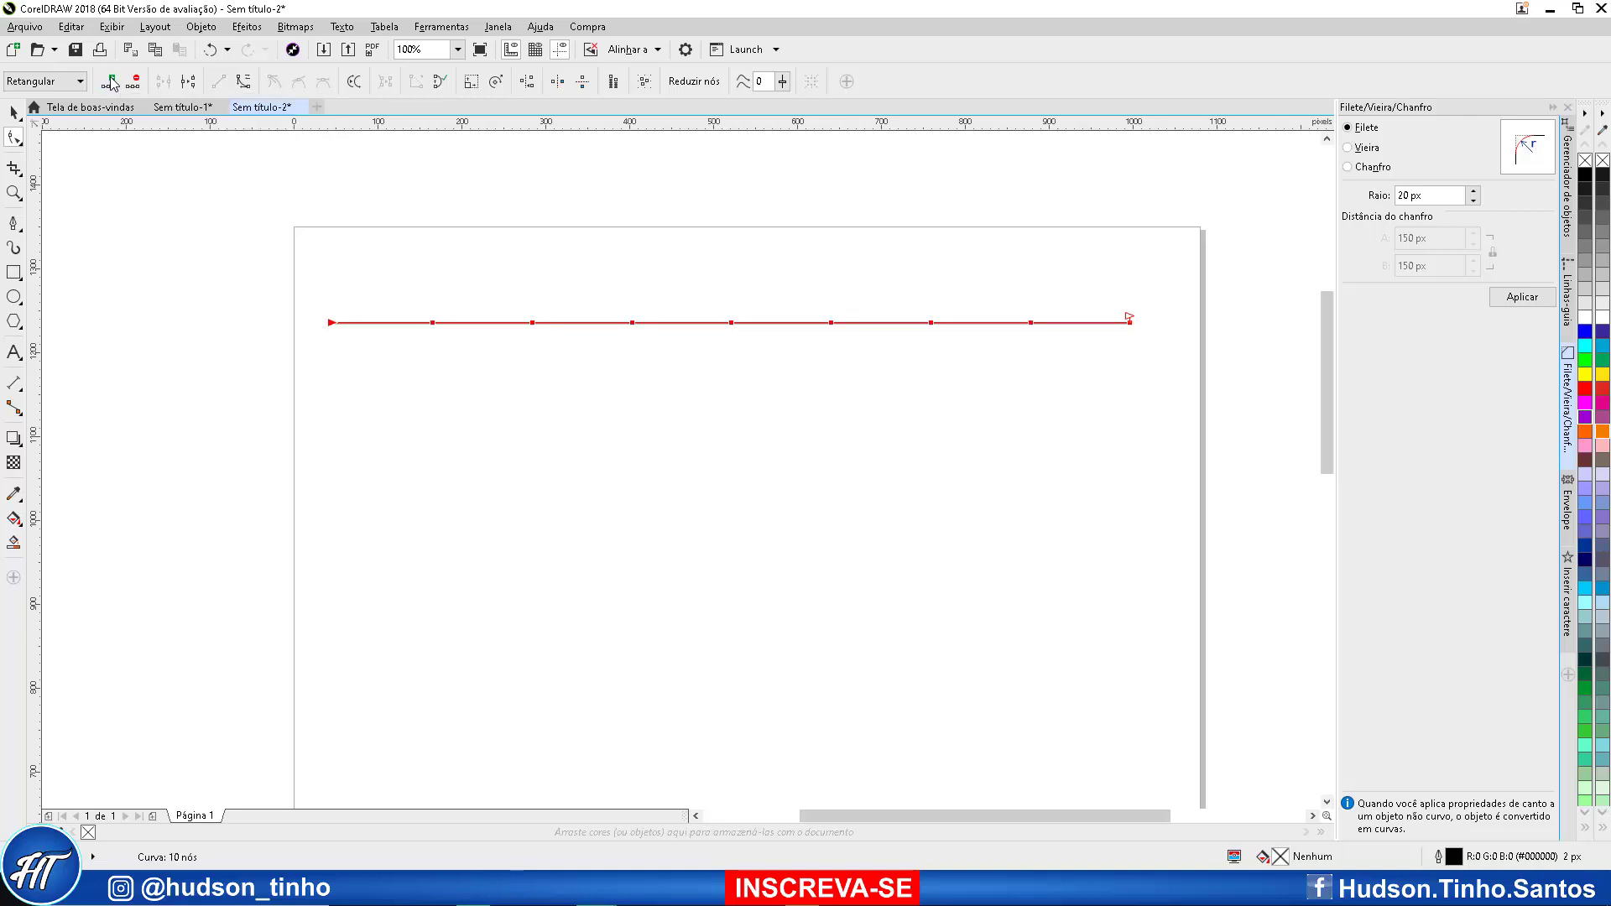
left_click(110, 84)
left_click(238, 235)
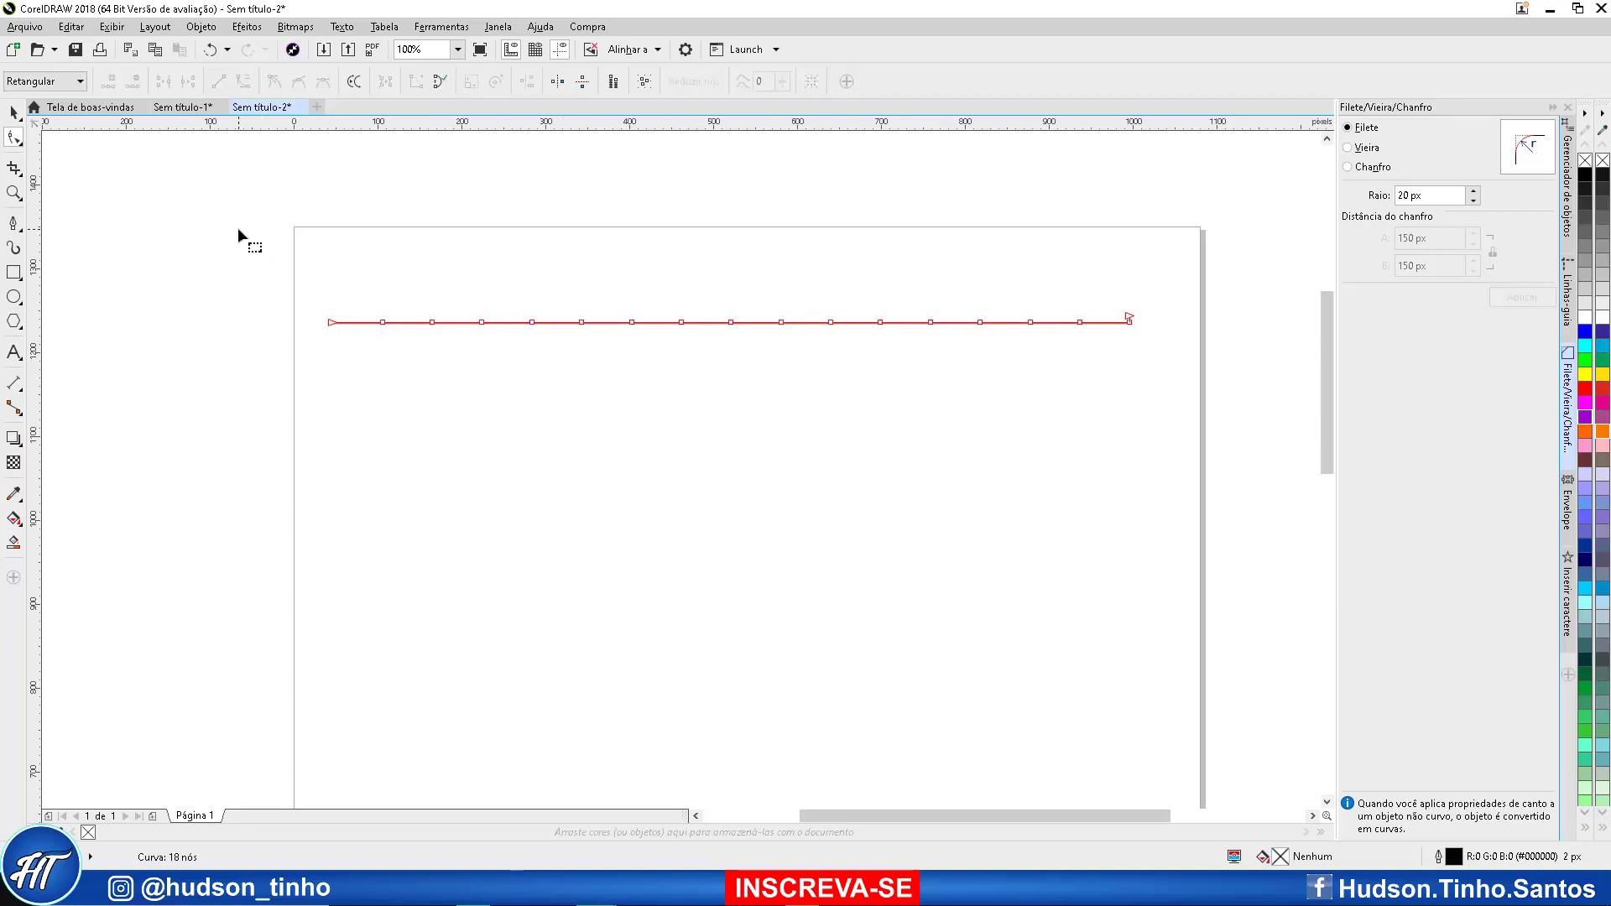
Select every second node along the line and move them up together about 50 px to form a zigzag
left_click(383, 324)
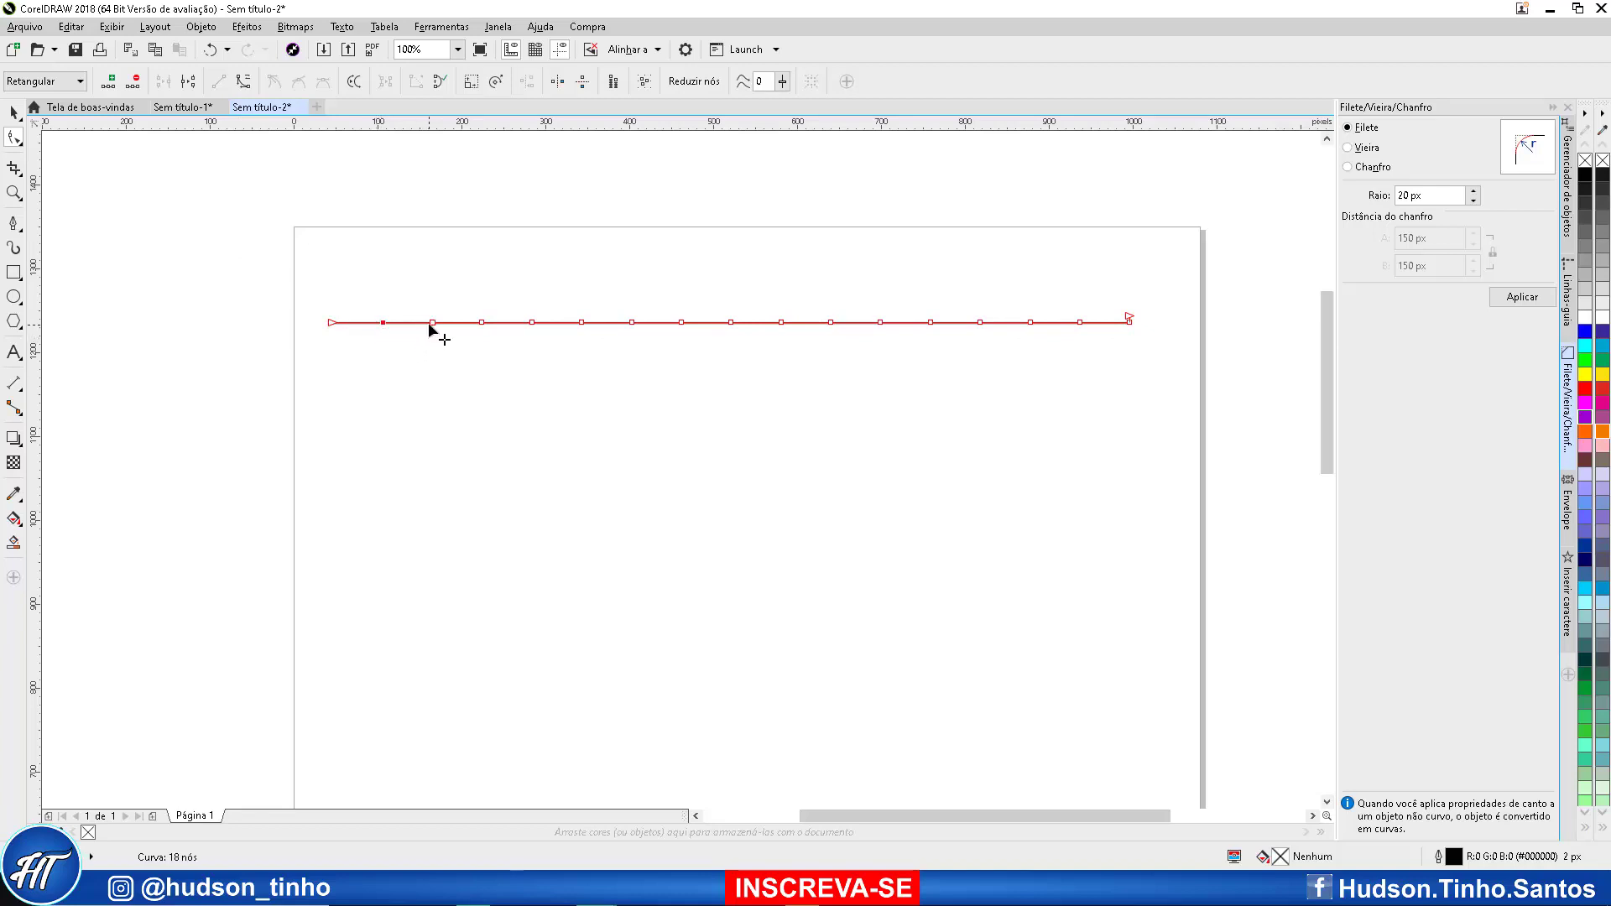
left_click(481, 323, "shift")
left_click(781, 323, "shift")
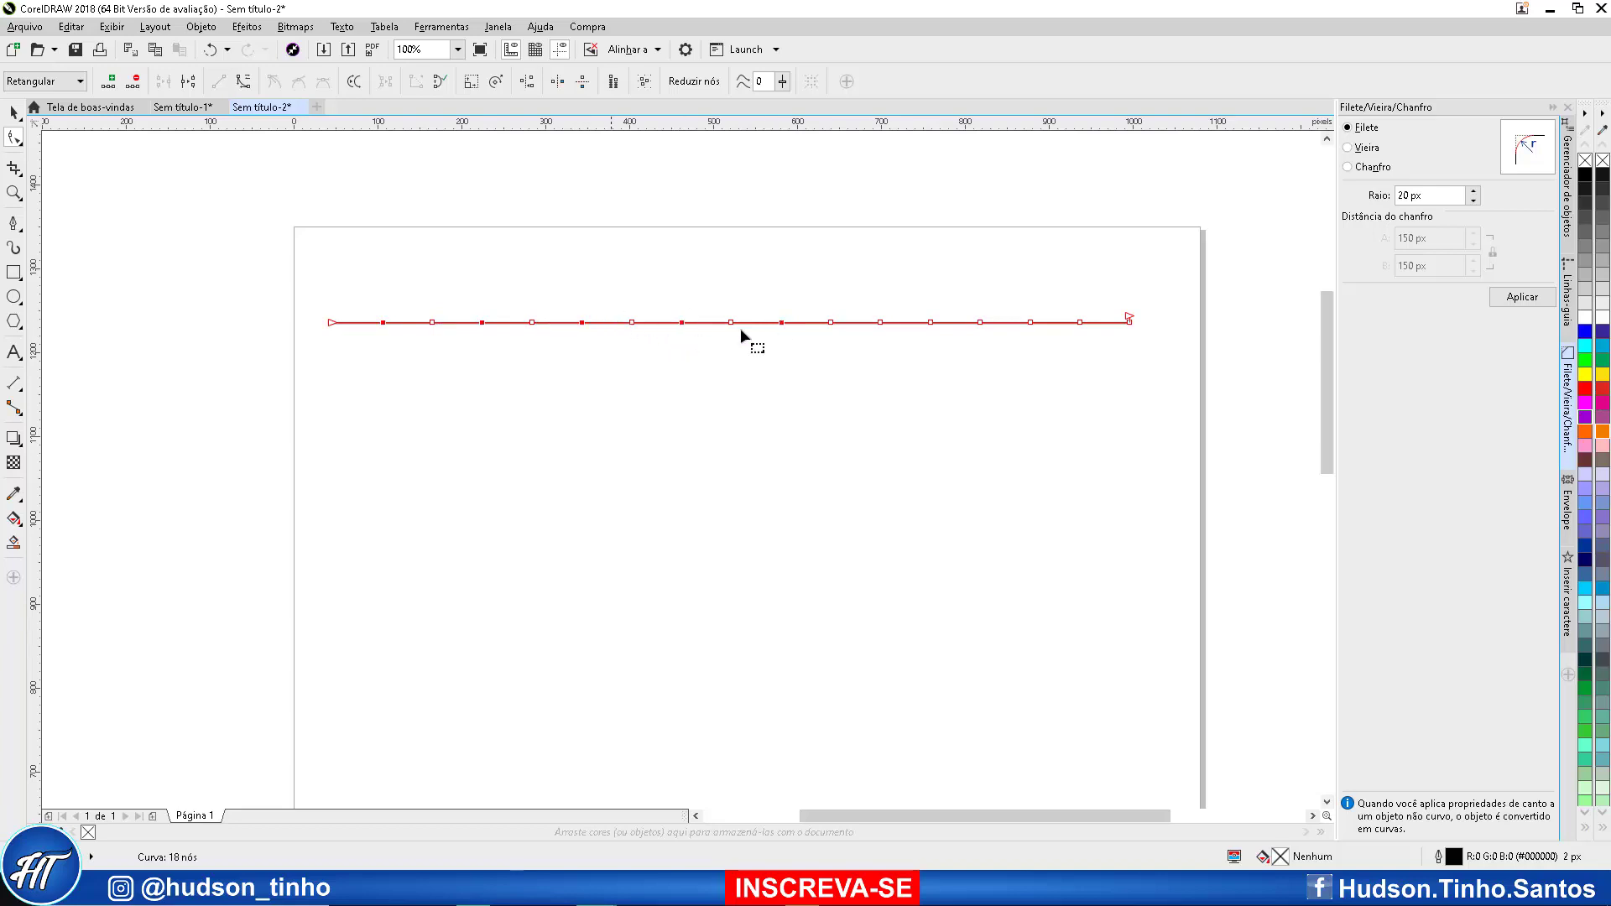
left_click(880, 323, "shift")
left_click(980, 323, "shift")
left_click_drag(682, 323, 683, 283)
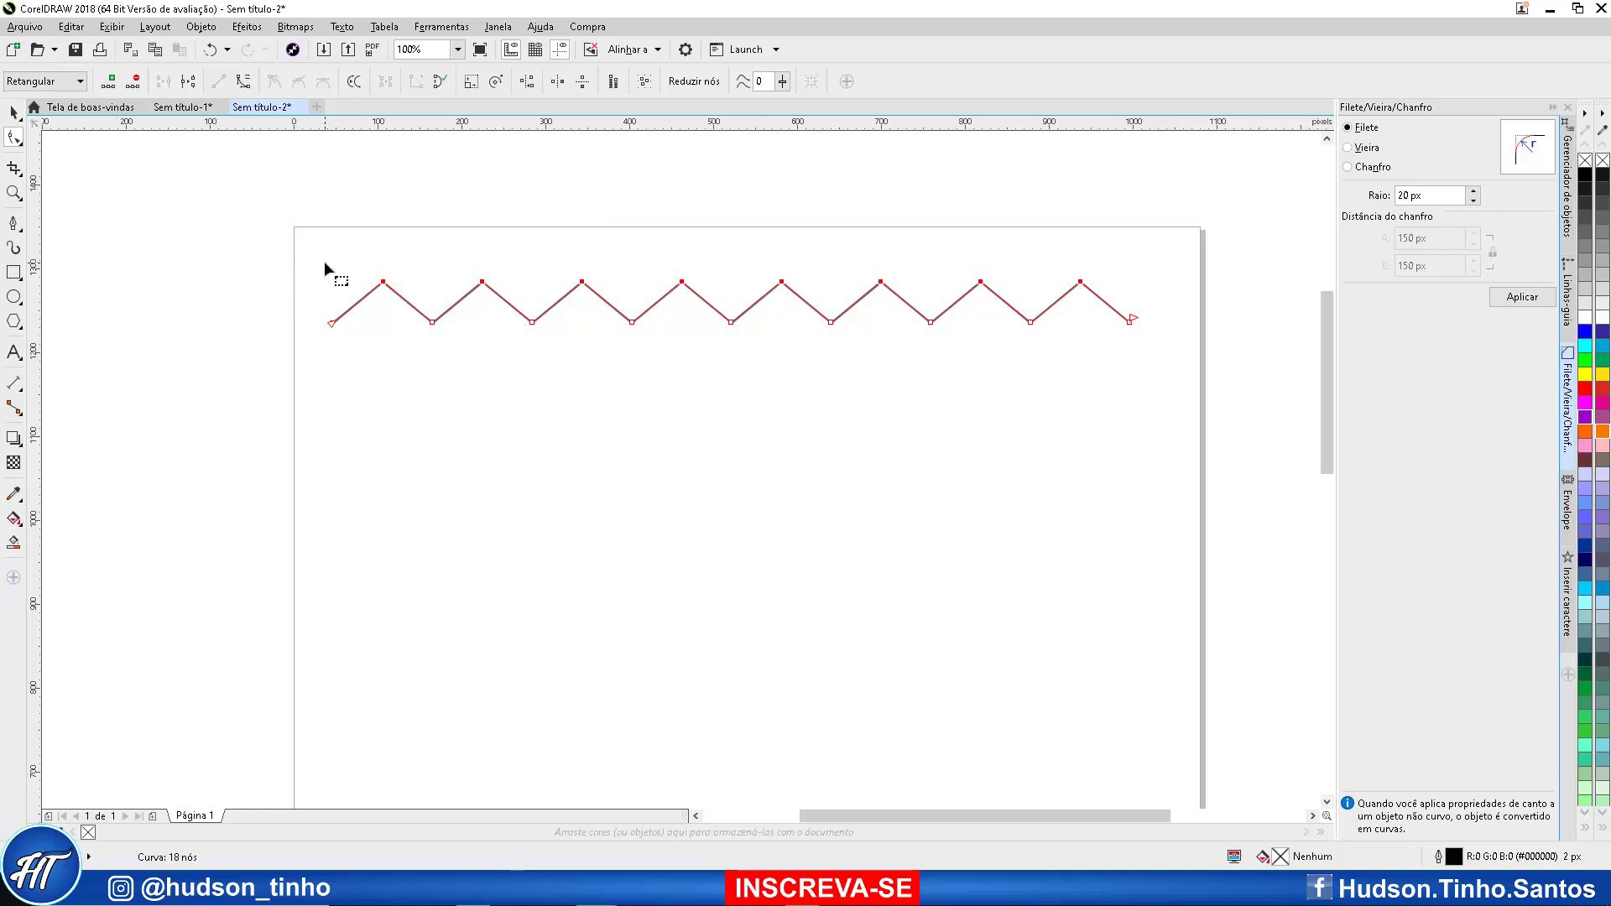
Convert all zigzag segments to curves and make all nodes symmetrical to form a smooth wave
key("ctrl+a")
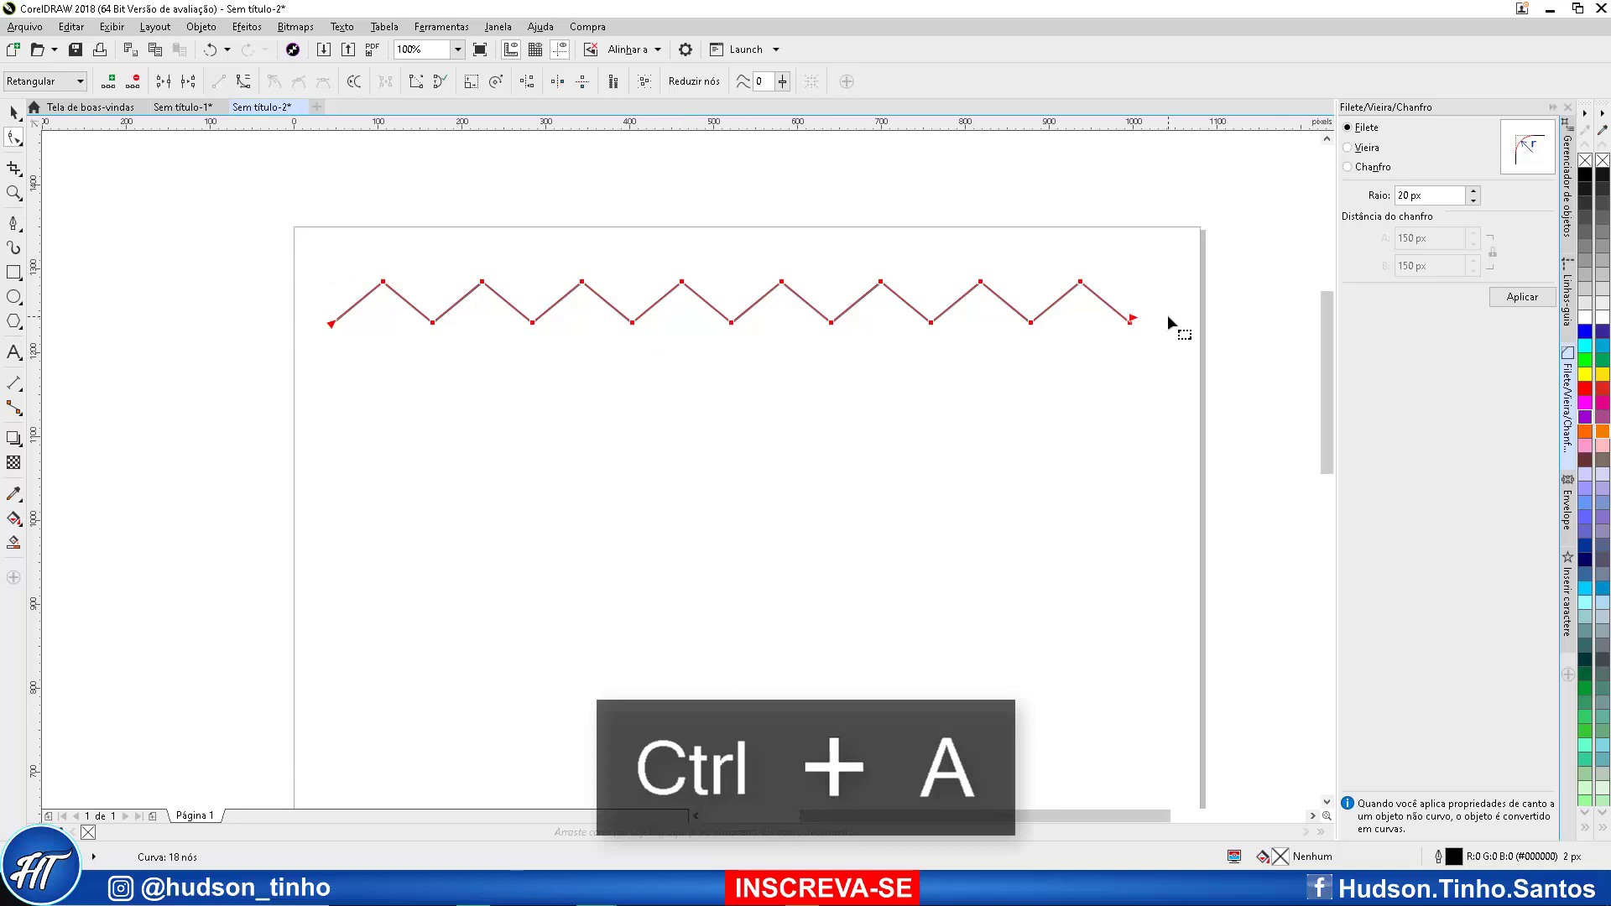
left_click(243, 82)
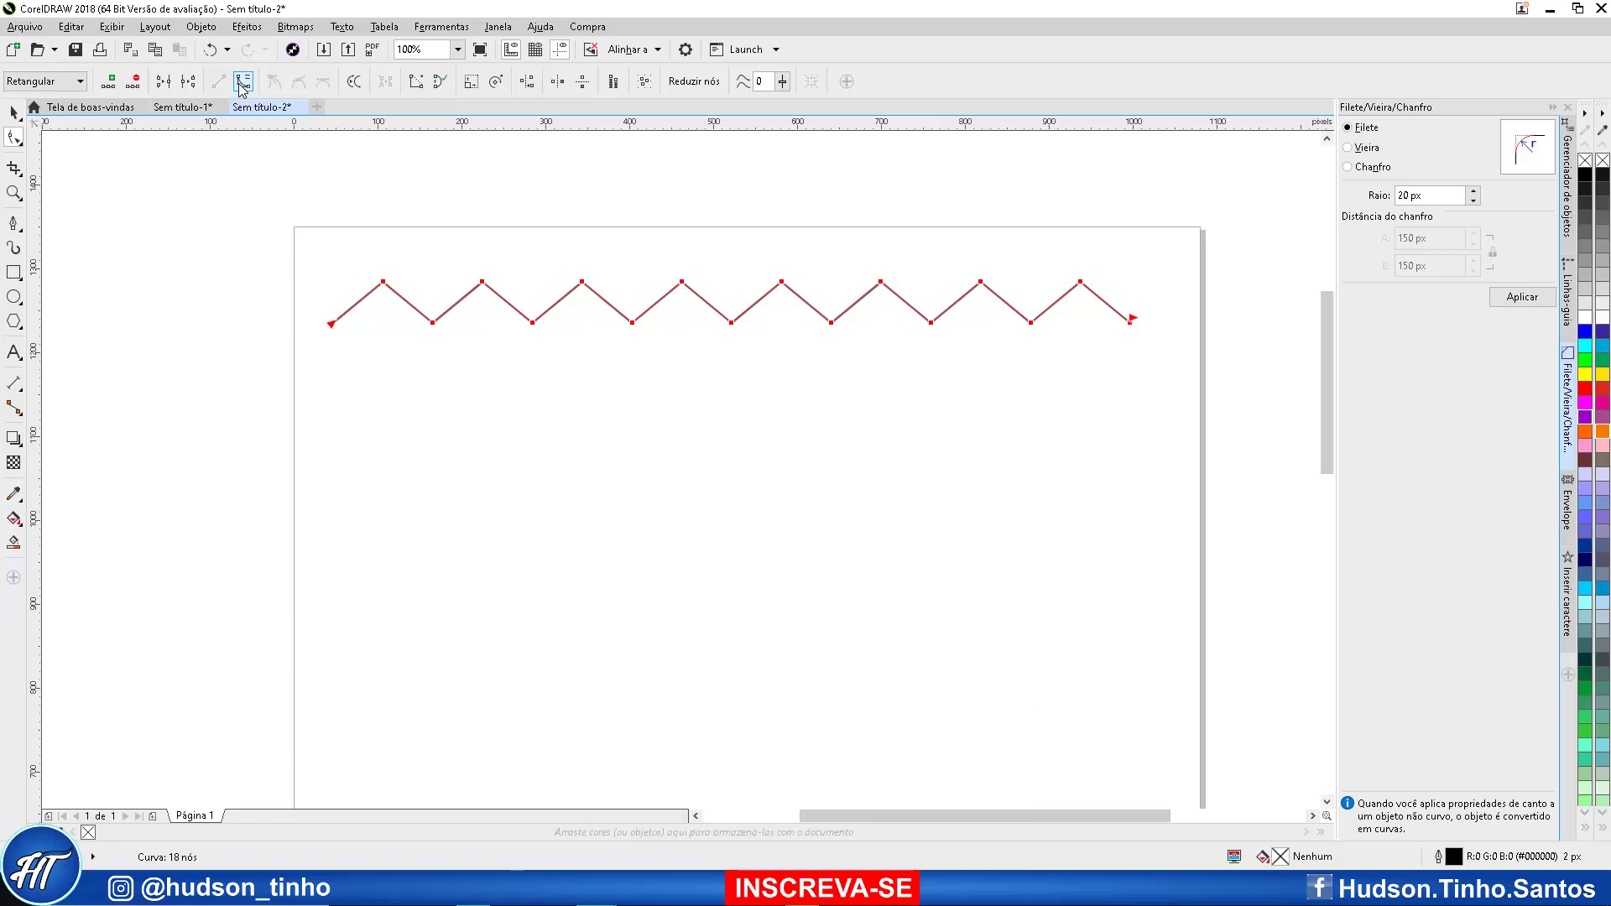
left_click(243, 84)
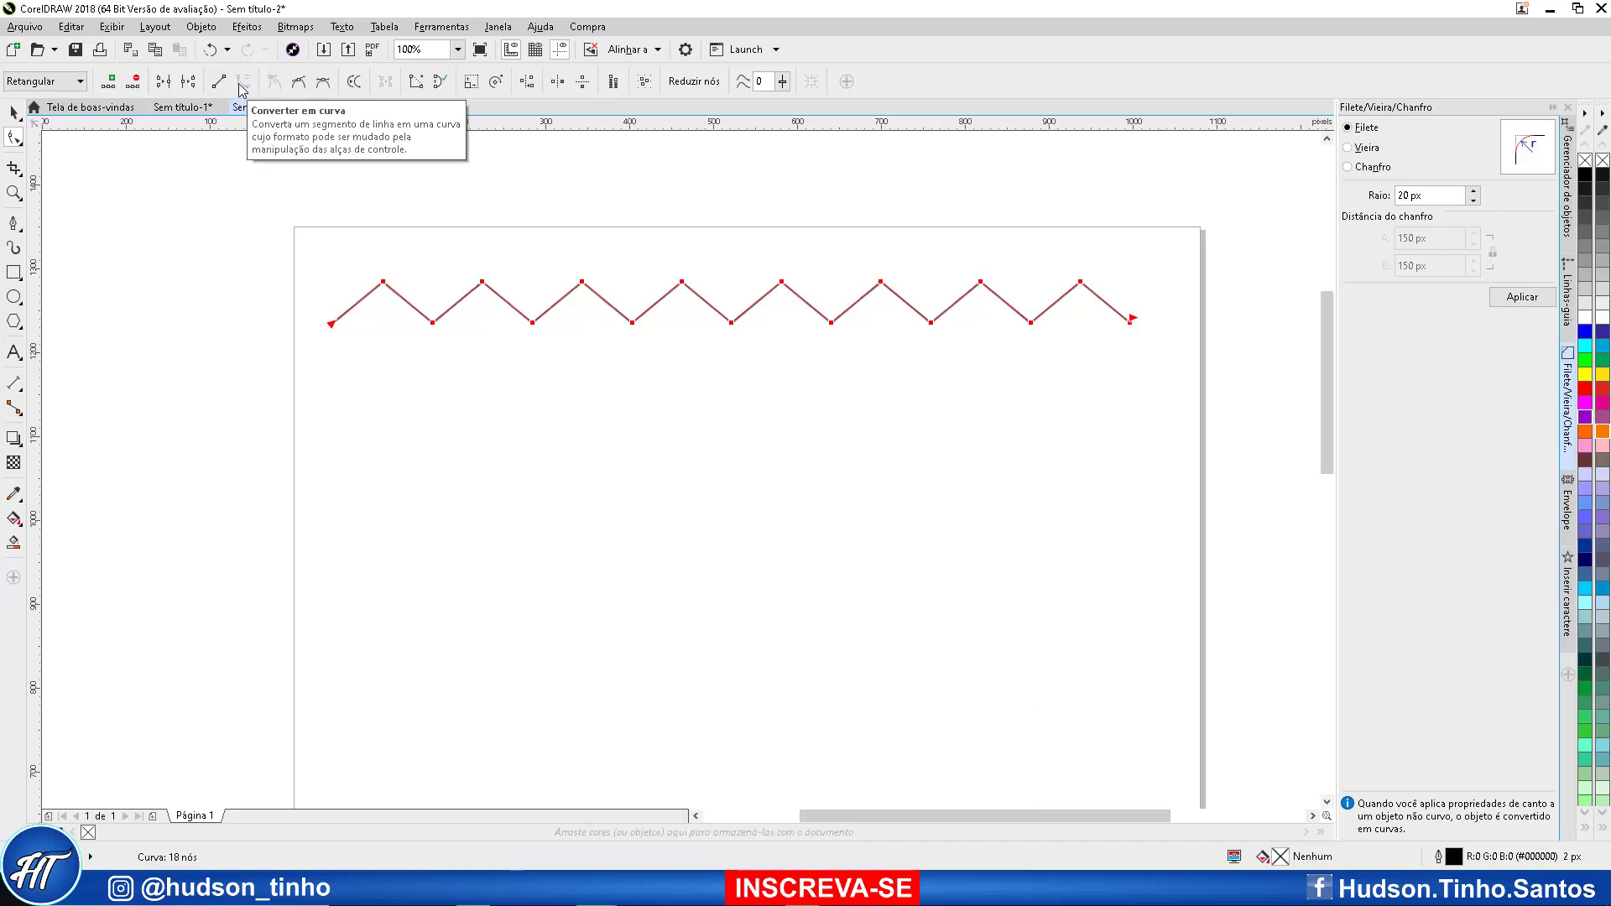
left_click(324, 82)
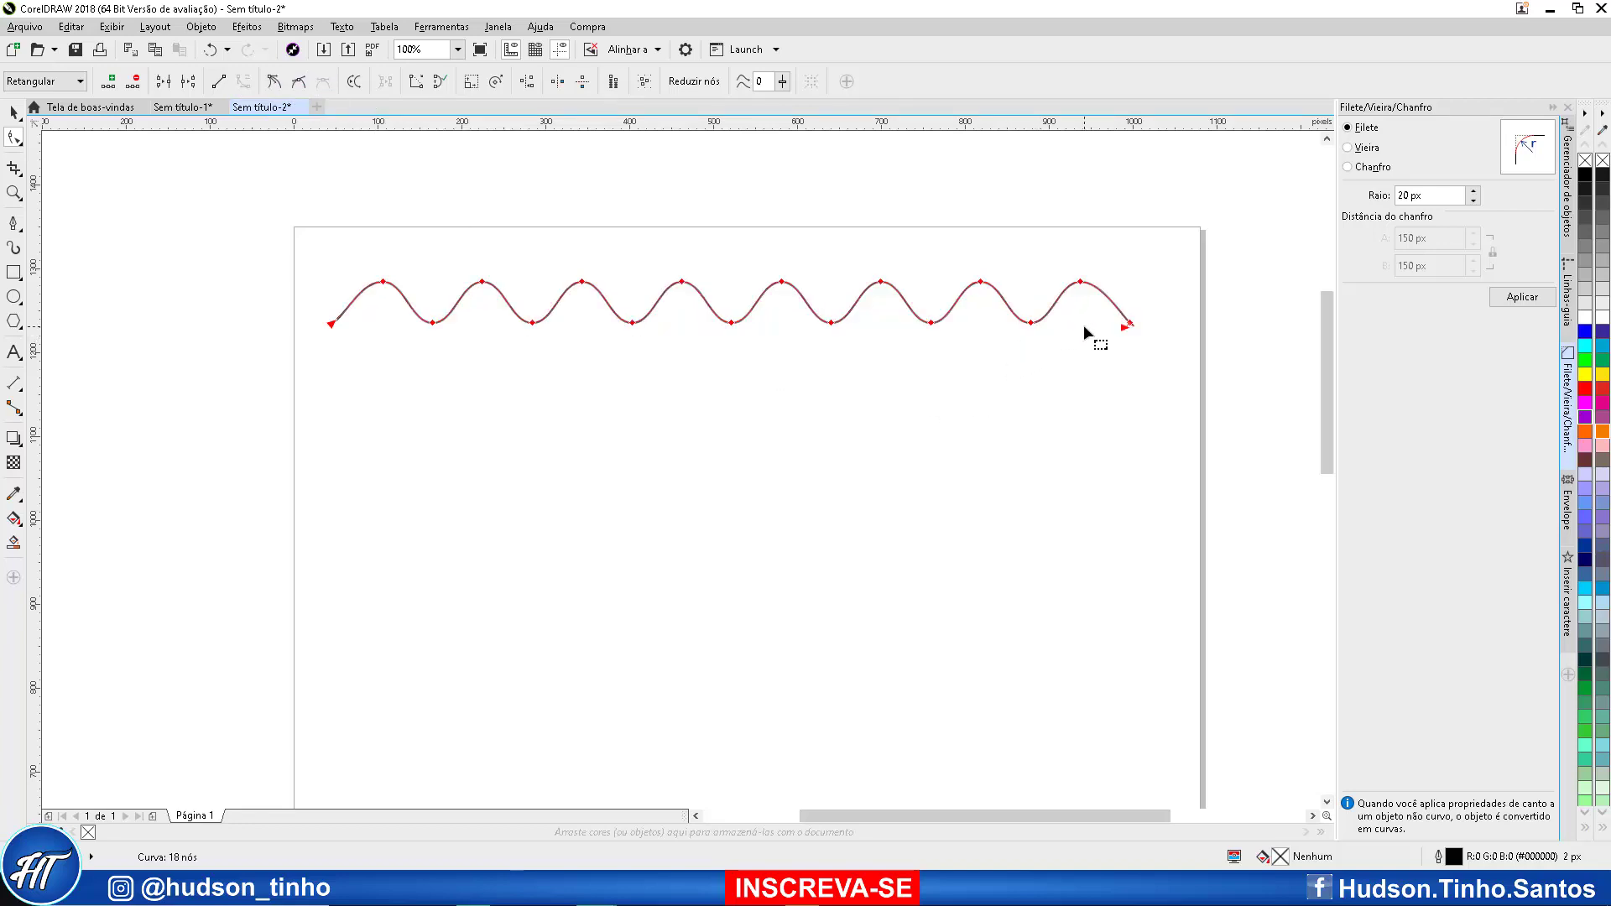
left_click(14, 113)
left_click(646, 243)
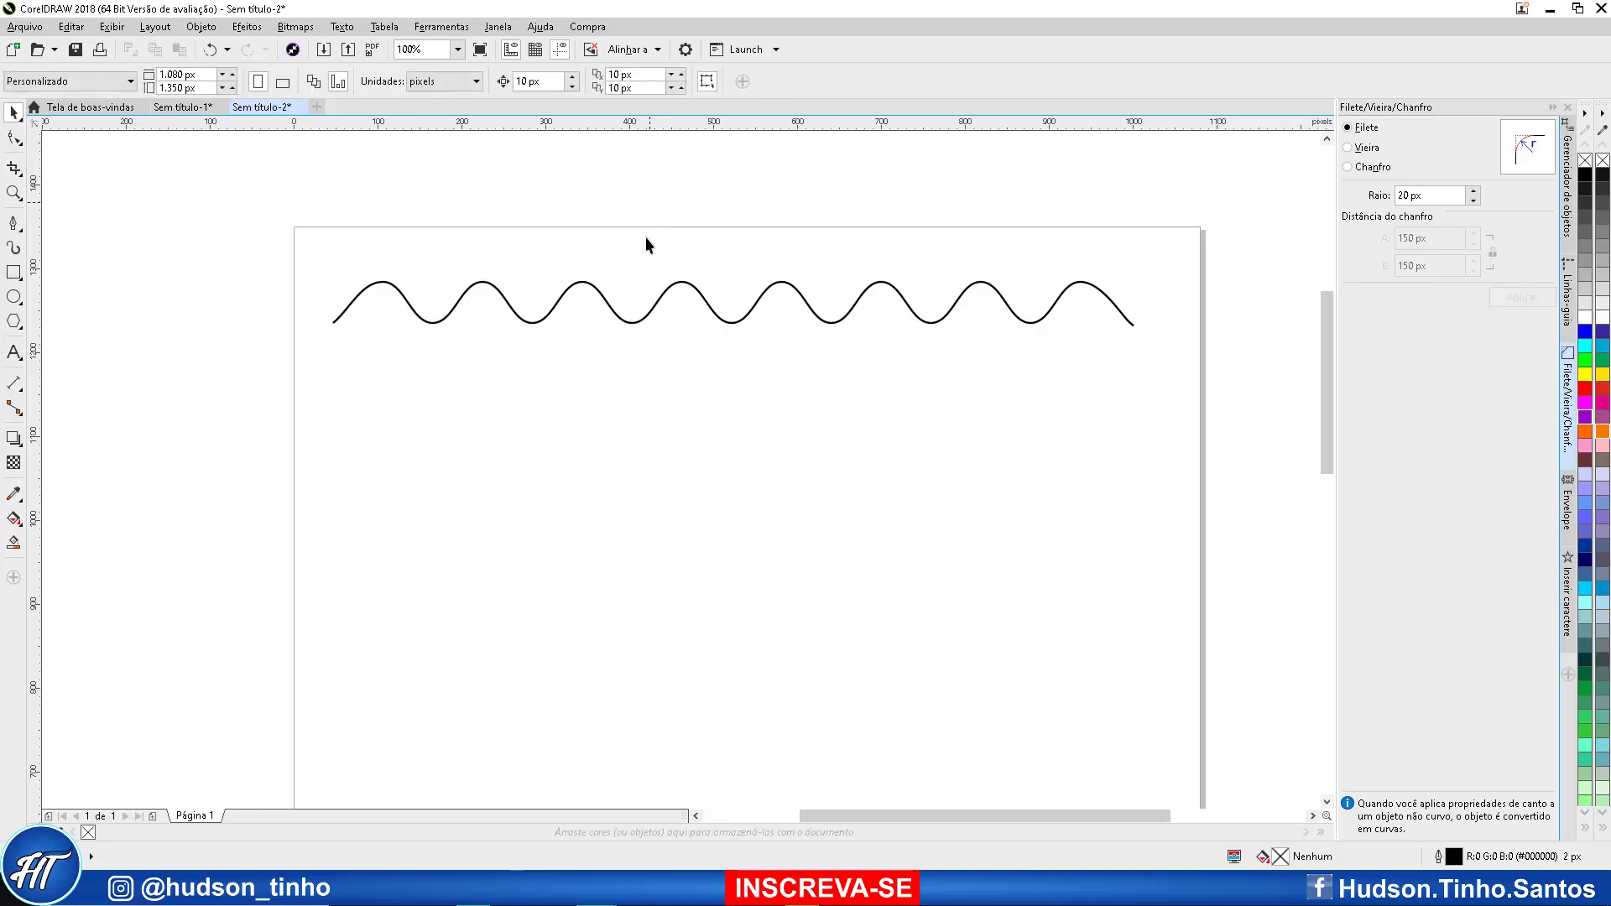
Resize the wave to about 1083 px wide and 39 px high so that it spans the full page width
left_click(1059, 307)
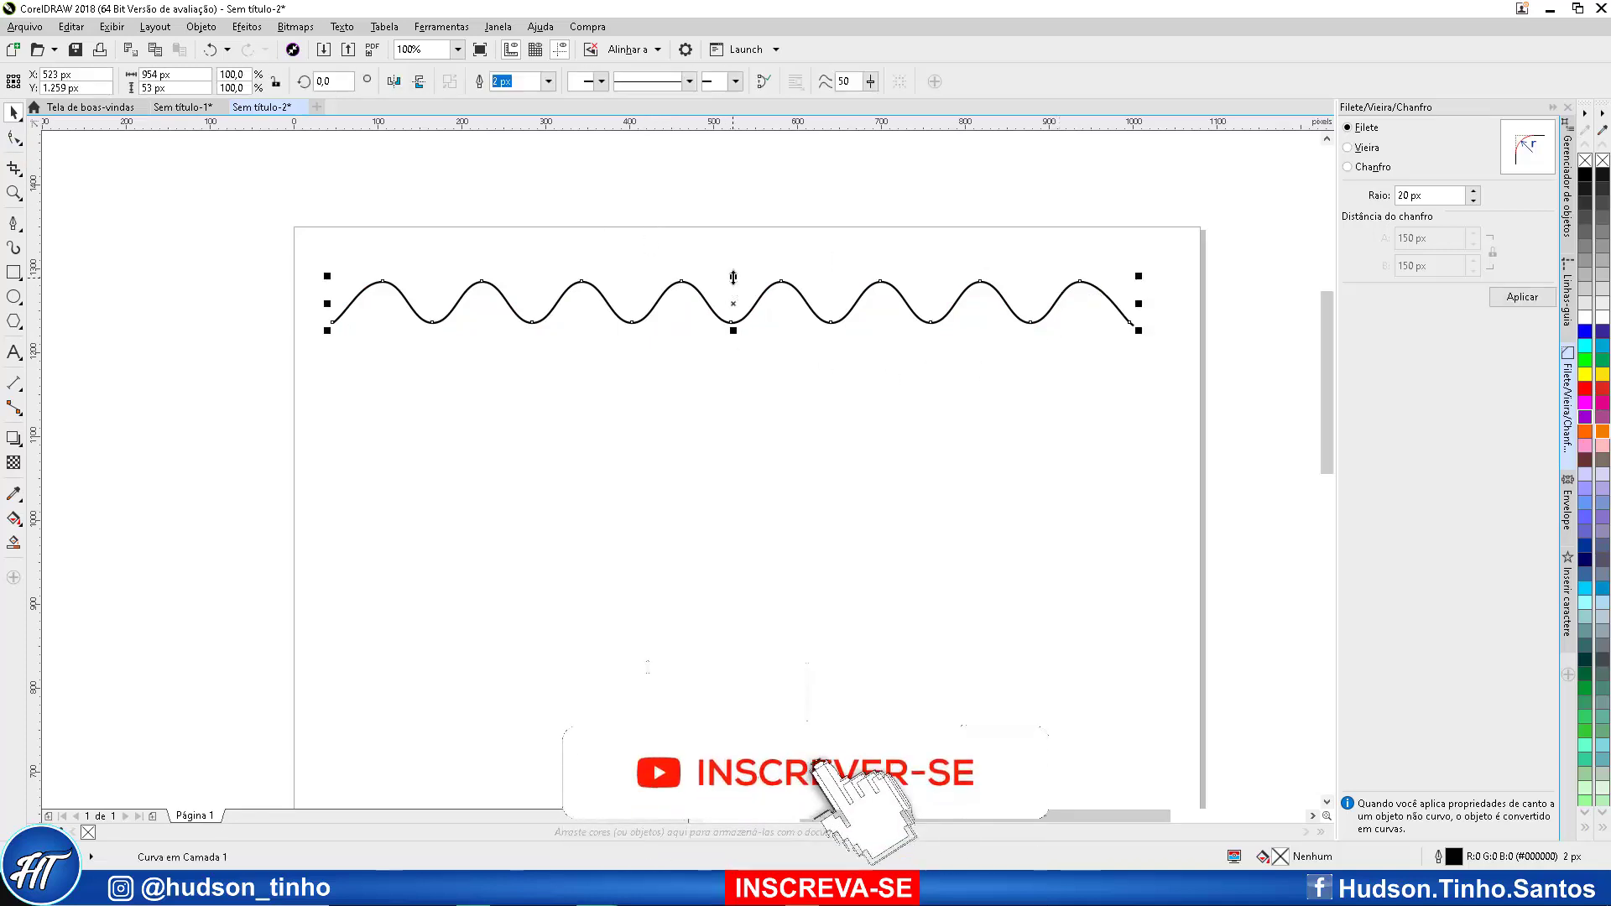
mouse_move(733, 277)
left_mouse_down()
mouse_move(734, 302)
mouse_move(733, 262)
mouse_move(731, 300)
left_mouse_up()
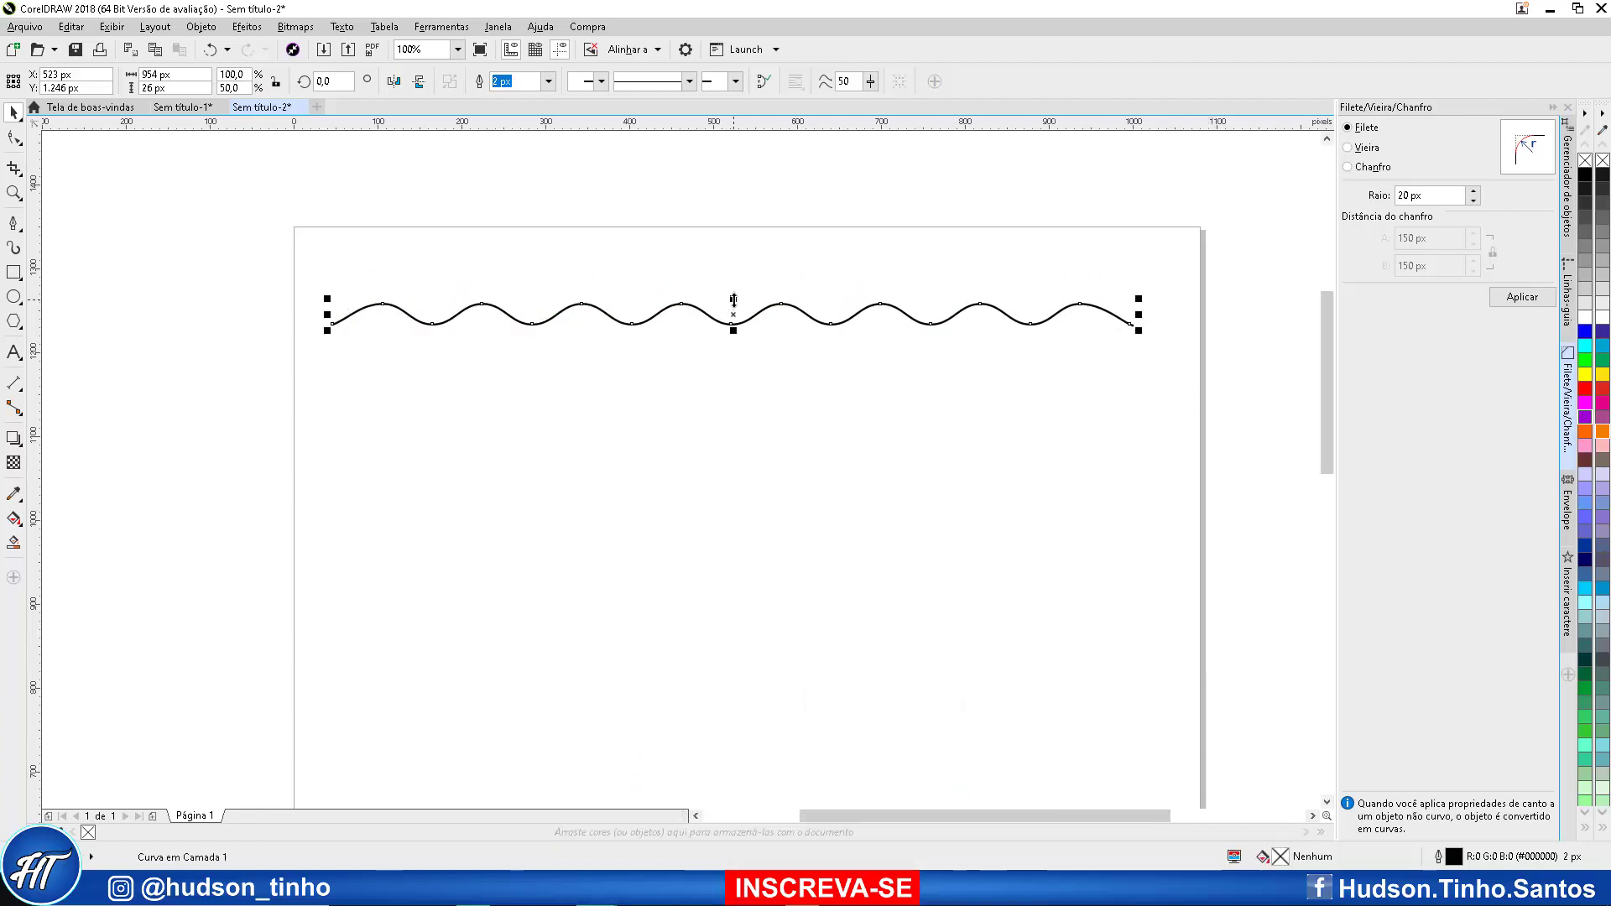
left_click_drag(733, 298, 733, 288)
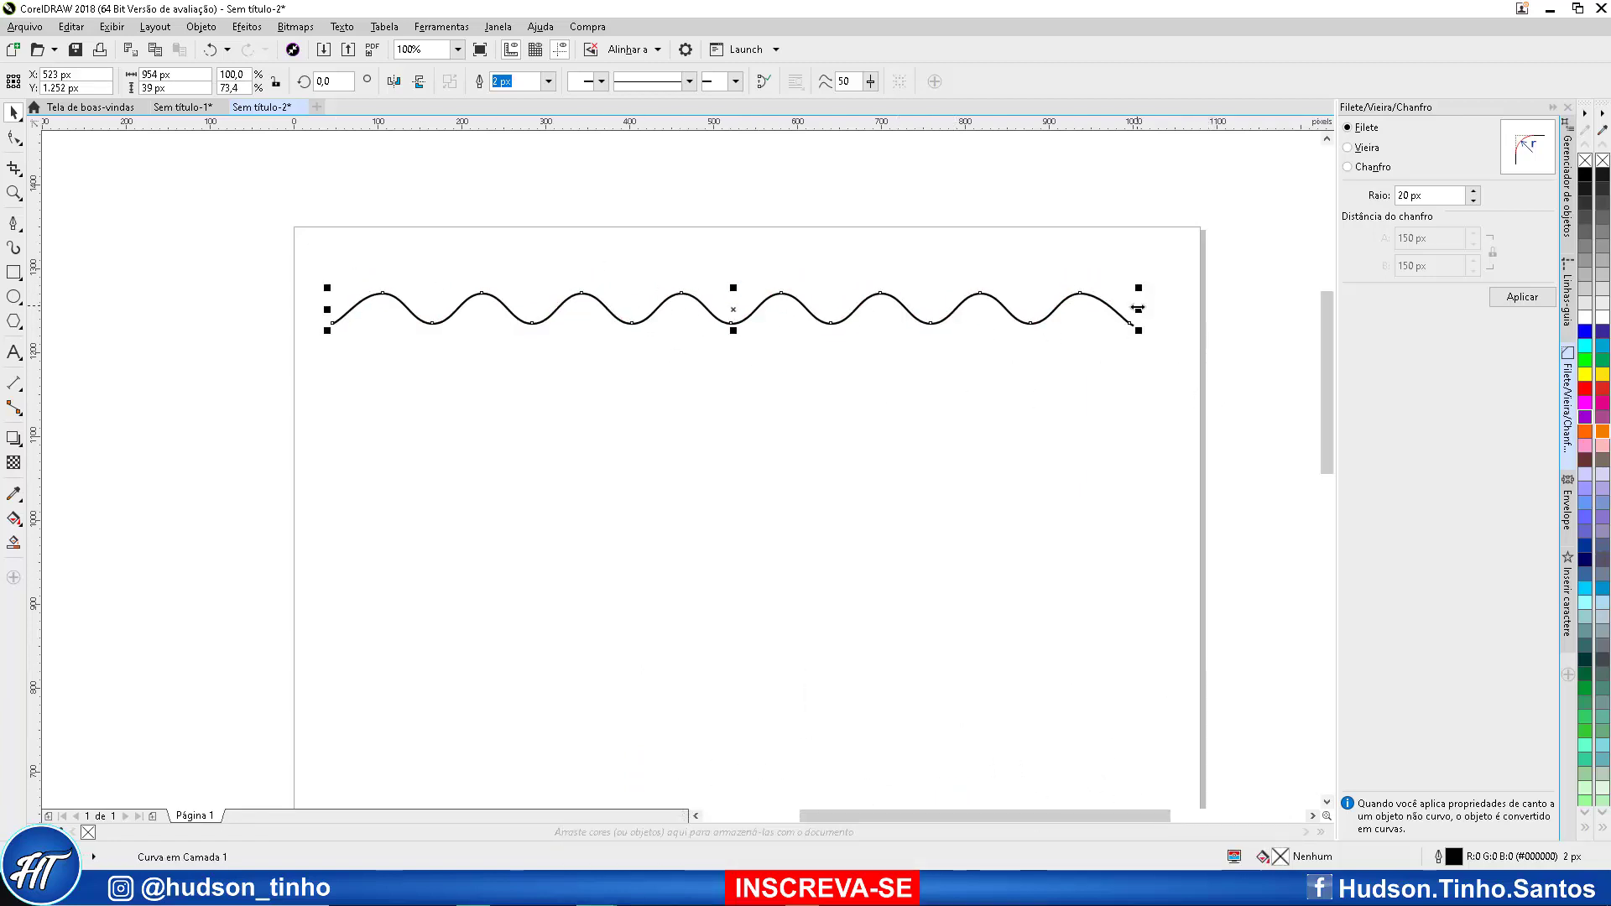
left_click_drag(1139, 310, 1202, 304)
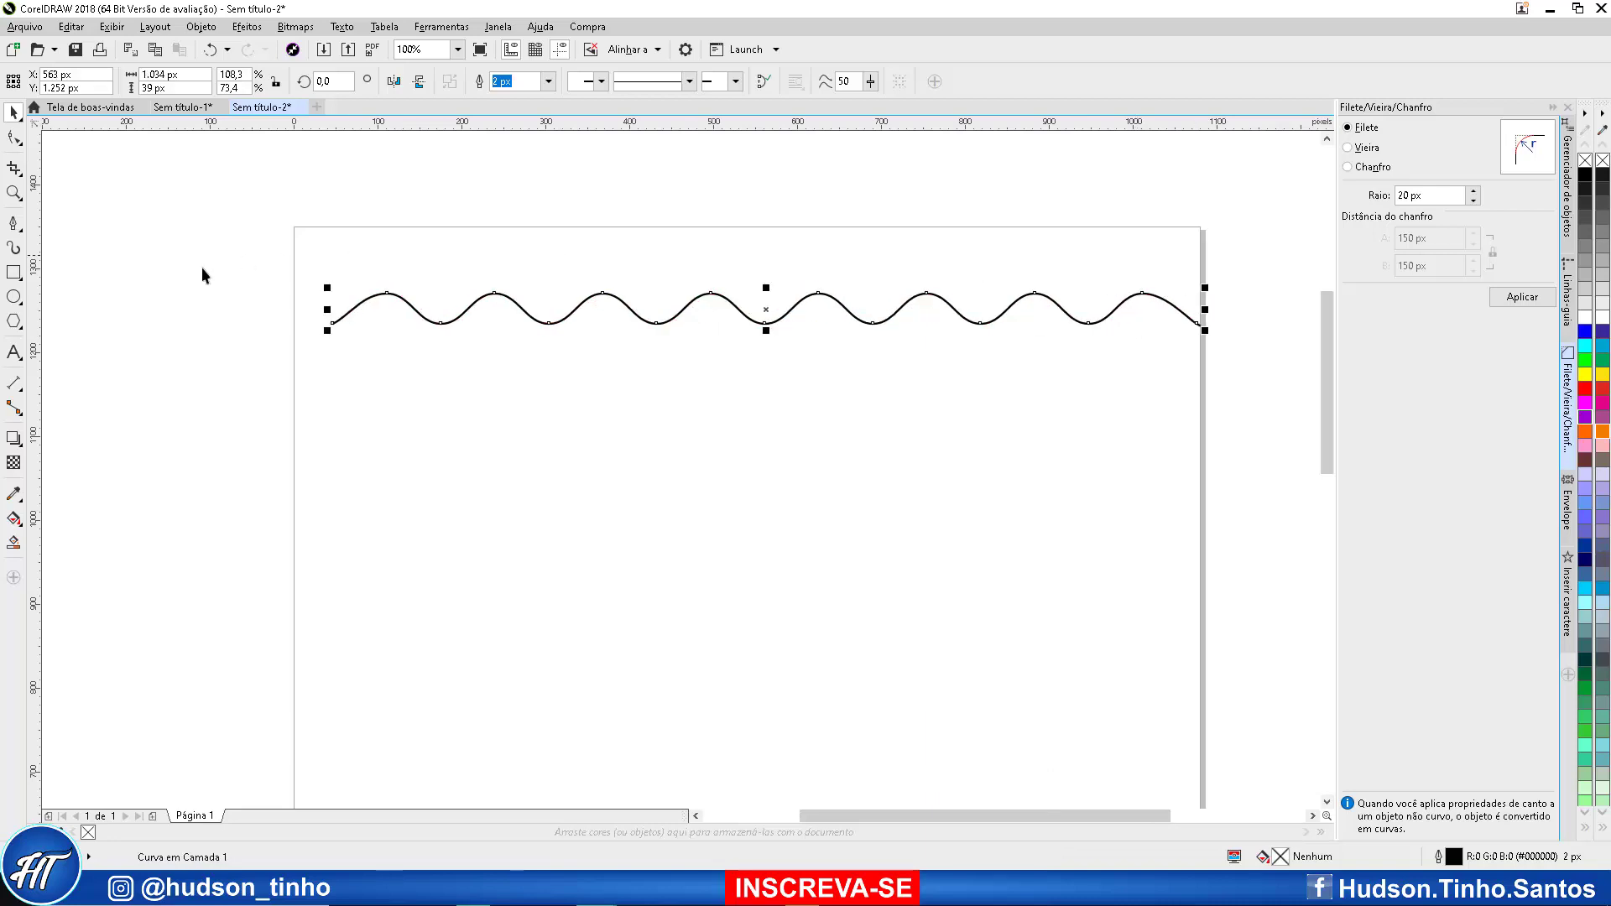
left_click_drag(328, 310, 286, 308)
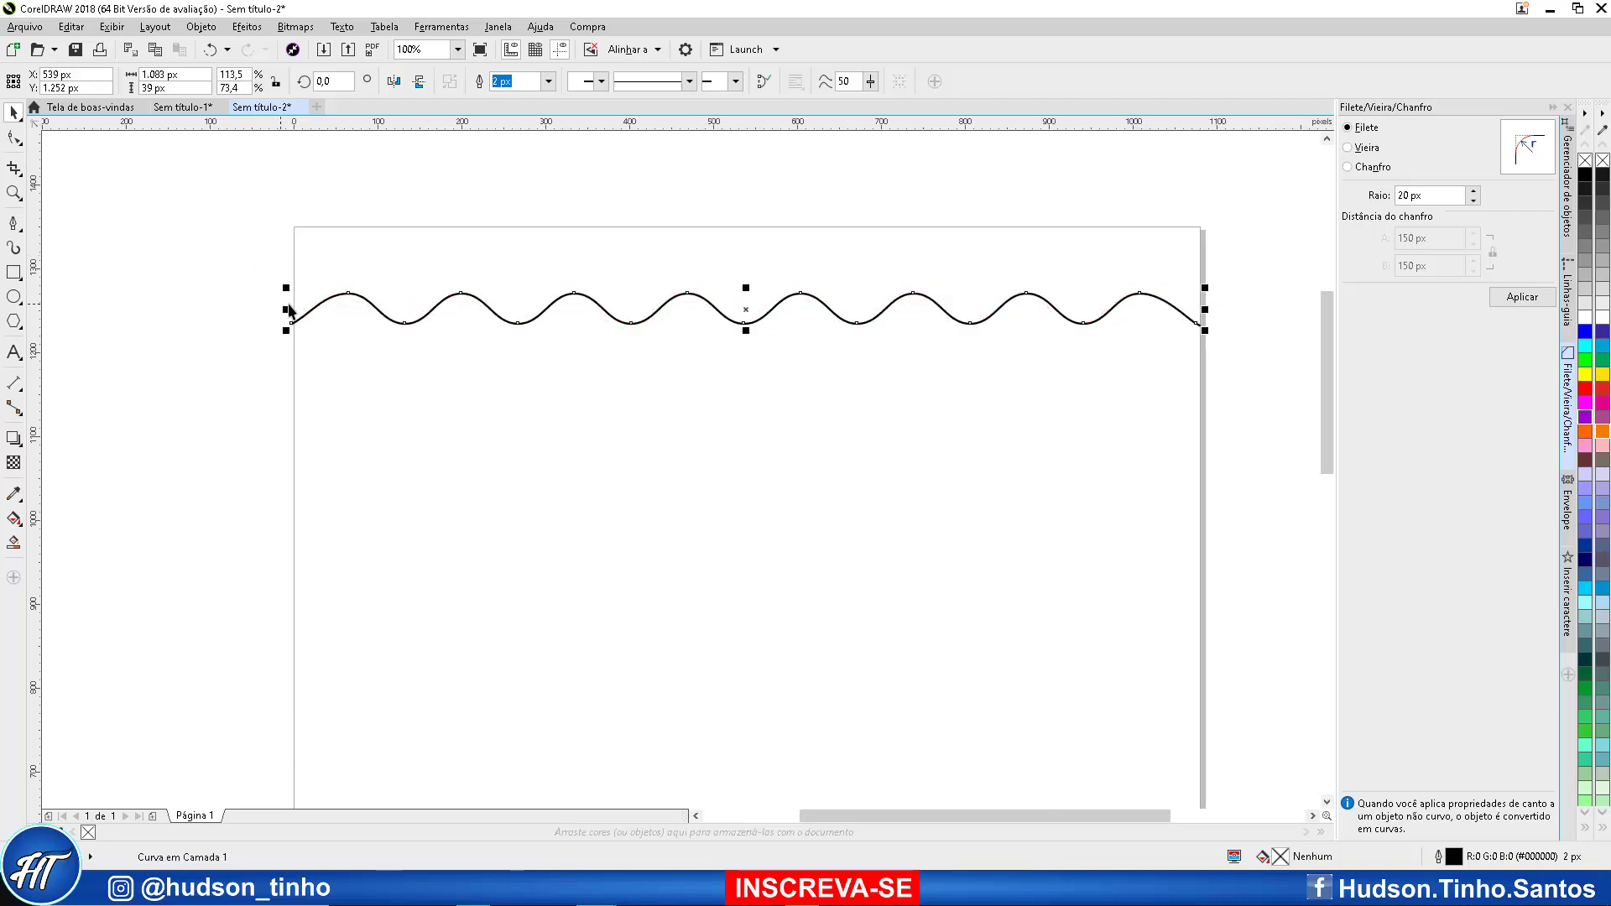
left_click(820, 196)
Set the wave's outline to 8 px wide with rounded corners and rounded line ends
left_click(820, 304)
key("F12")
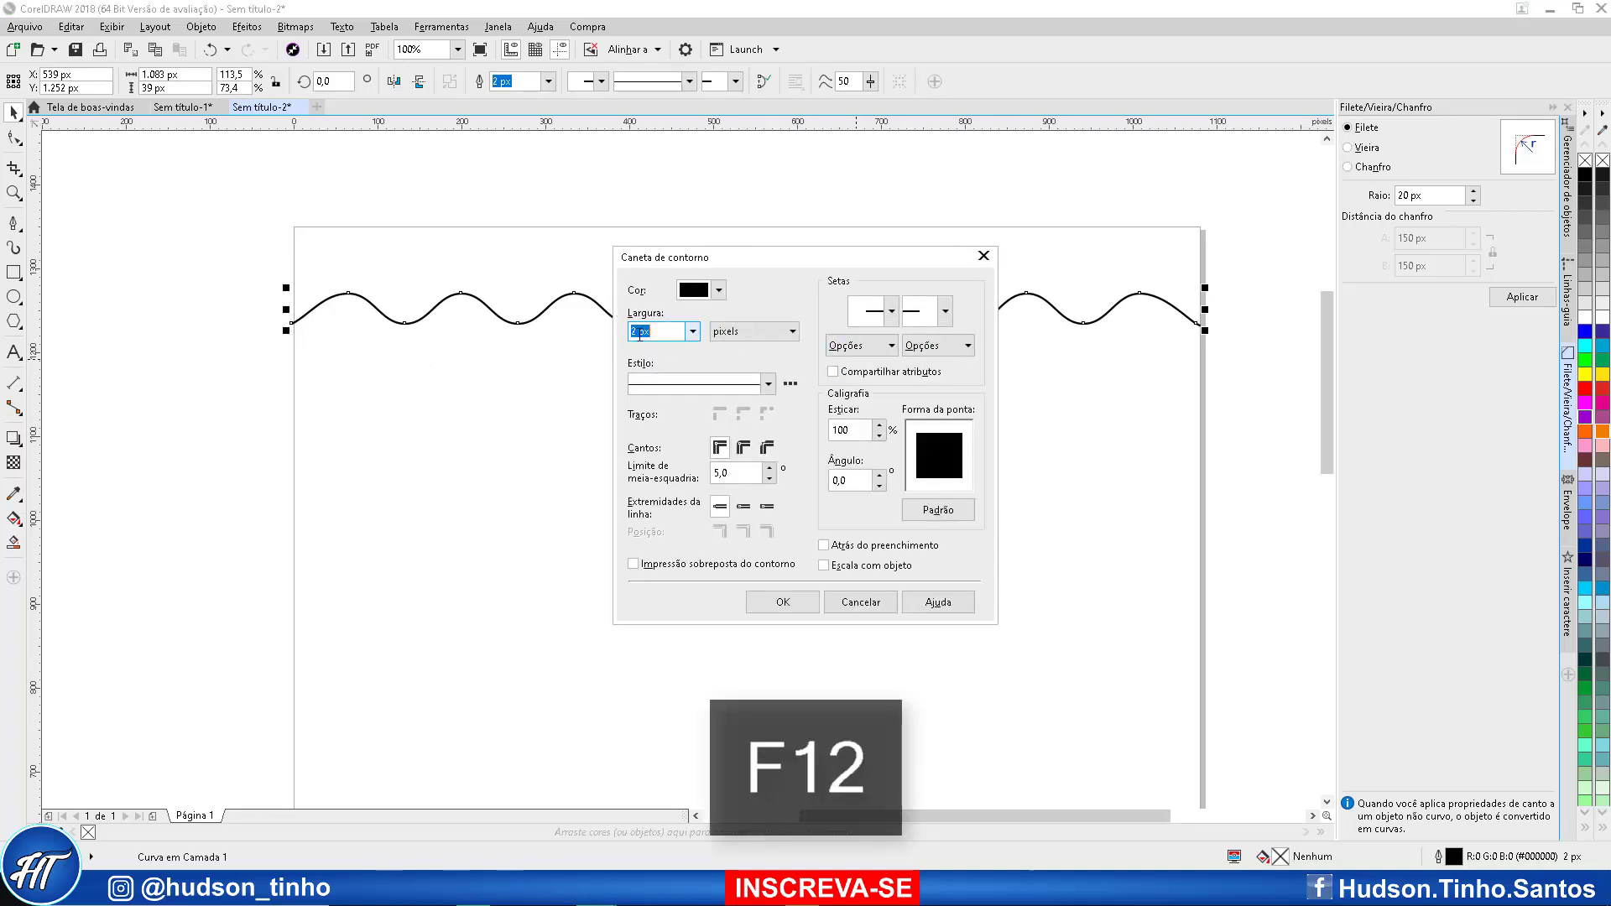
left_click(693, 331)
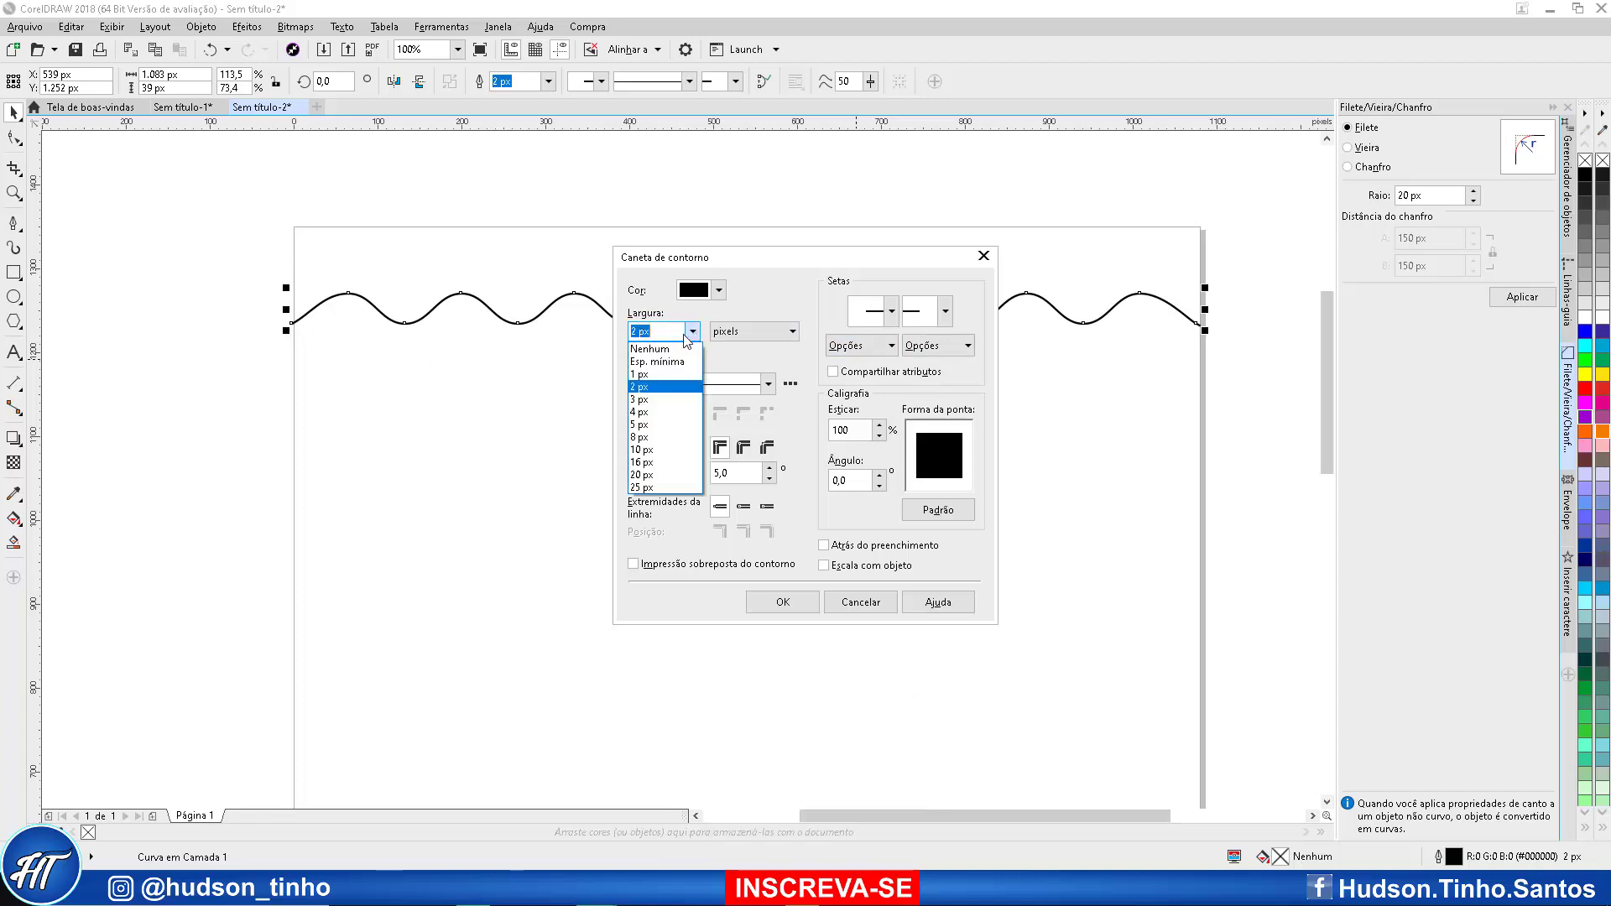
left_click(643, 442)
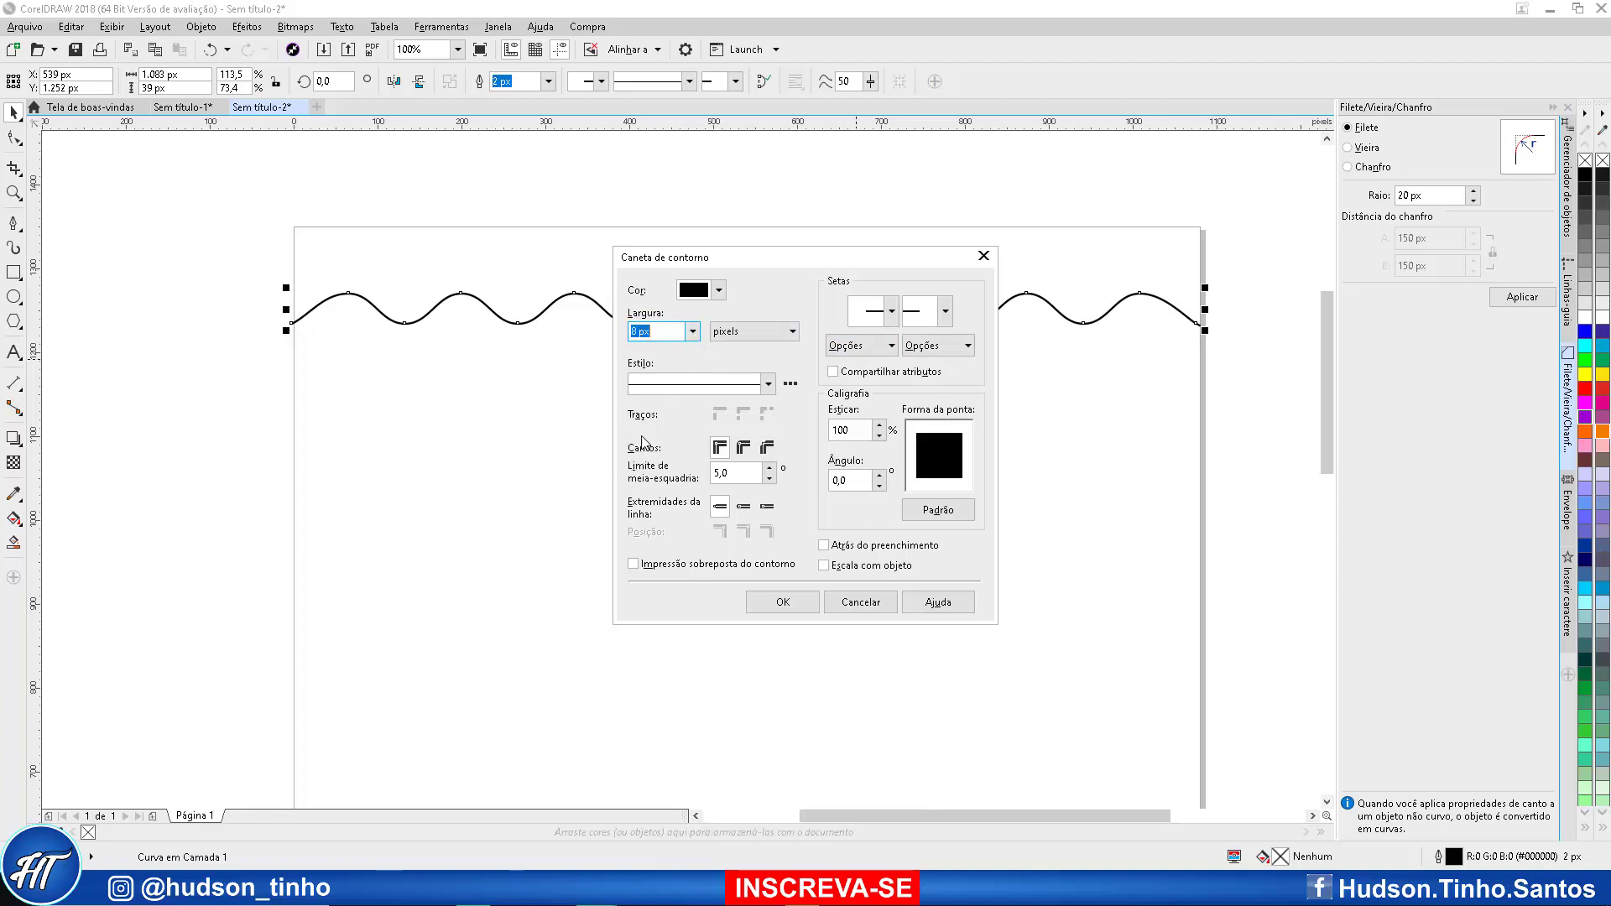
left_click(744, 508)
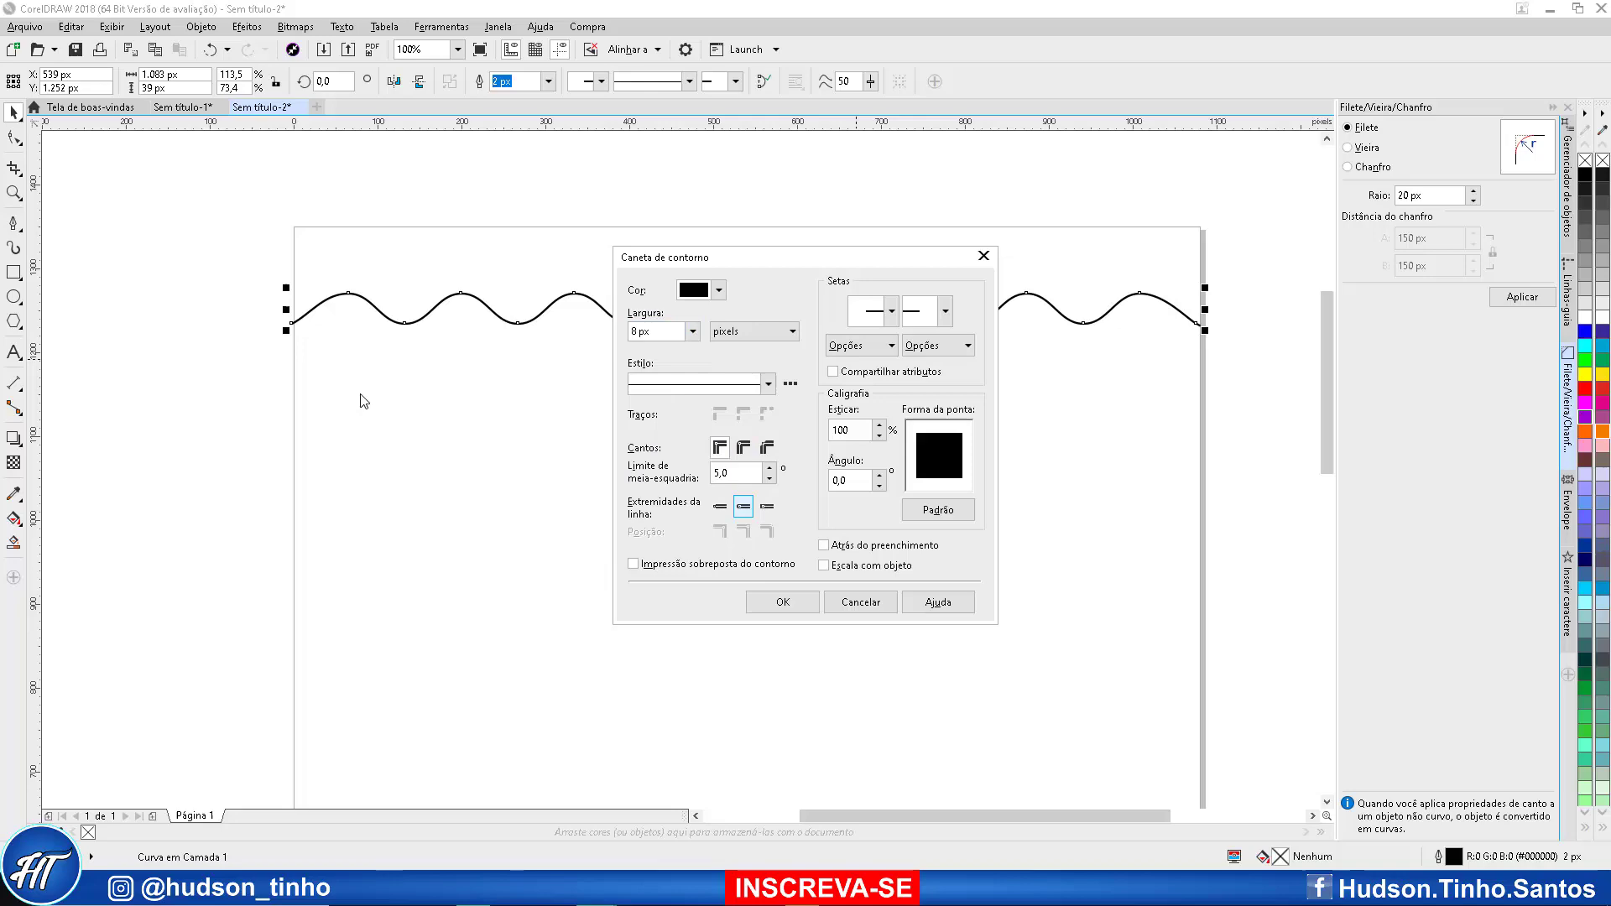
left_click(744, 447)
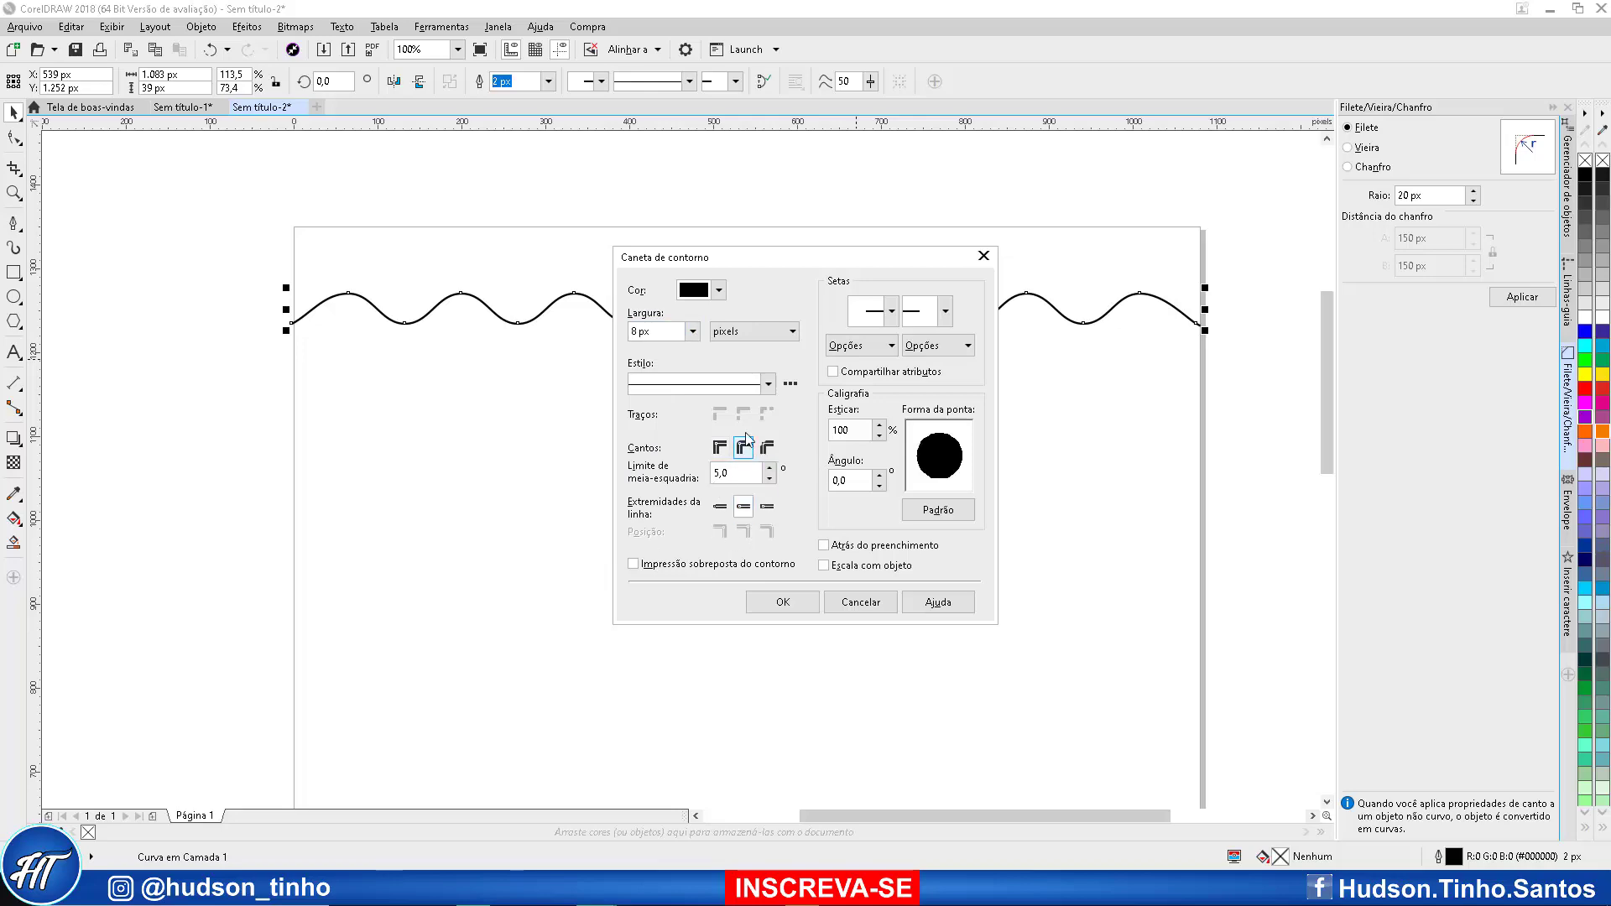
left_click(788, 601)
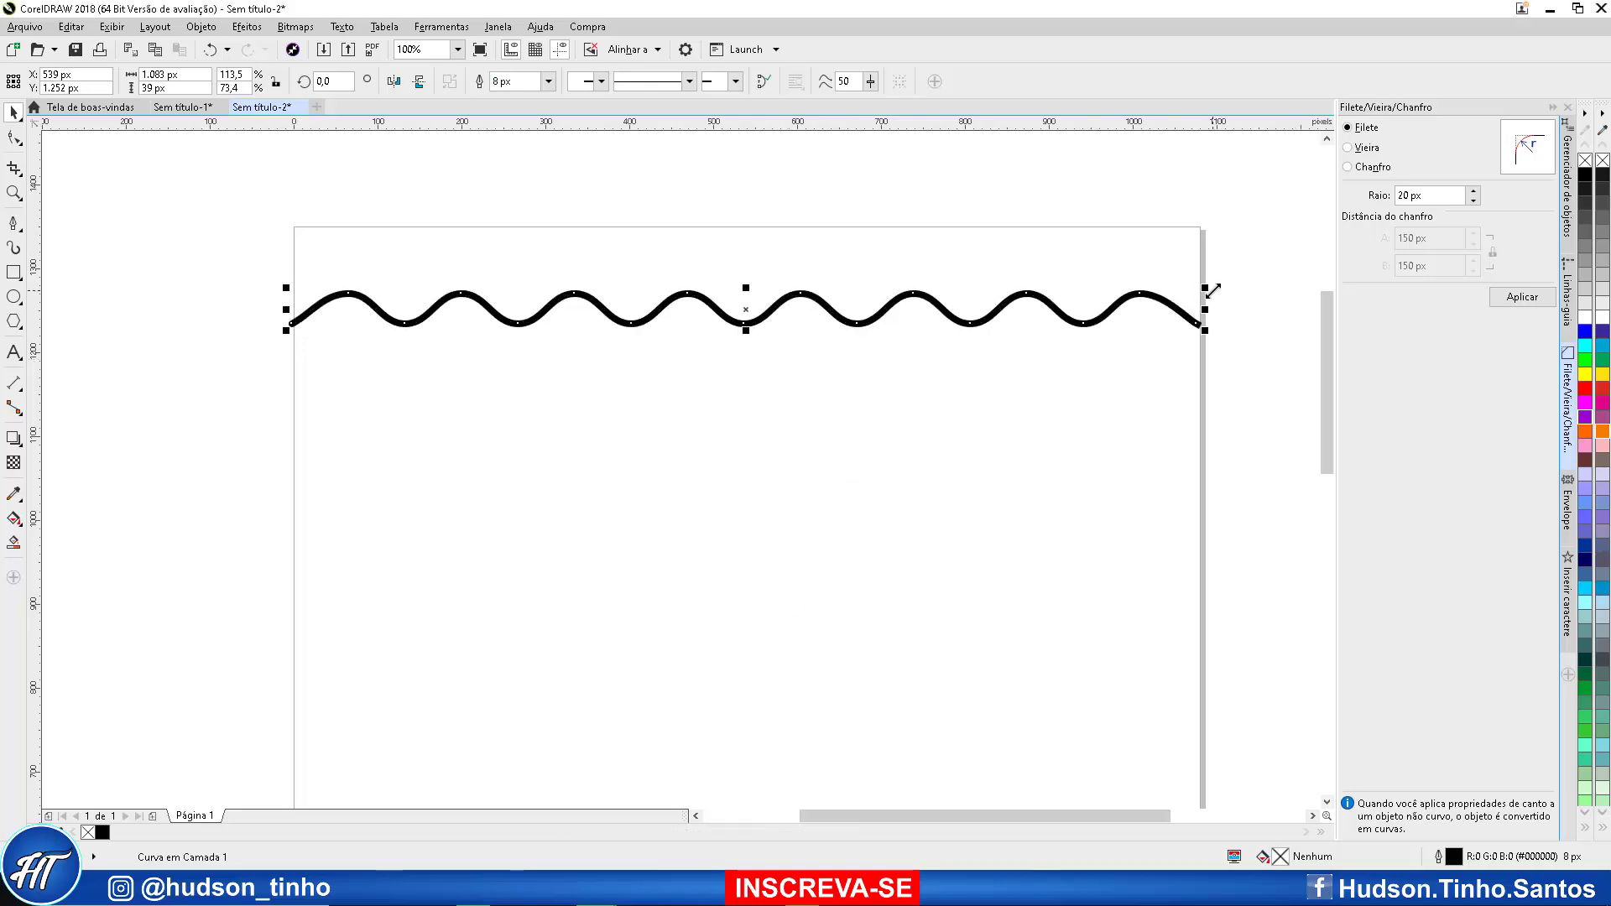
Convert the wave's 8 px outline into a filled object
scroll(1185, 334, "up", 5)
scroll(1185, 336, "down", 4)
scroll(1013, 345, "up", 1)
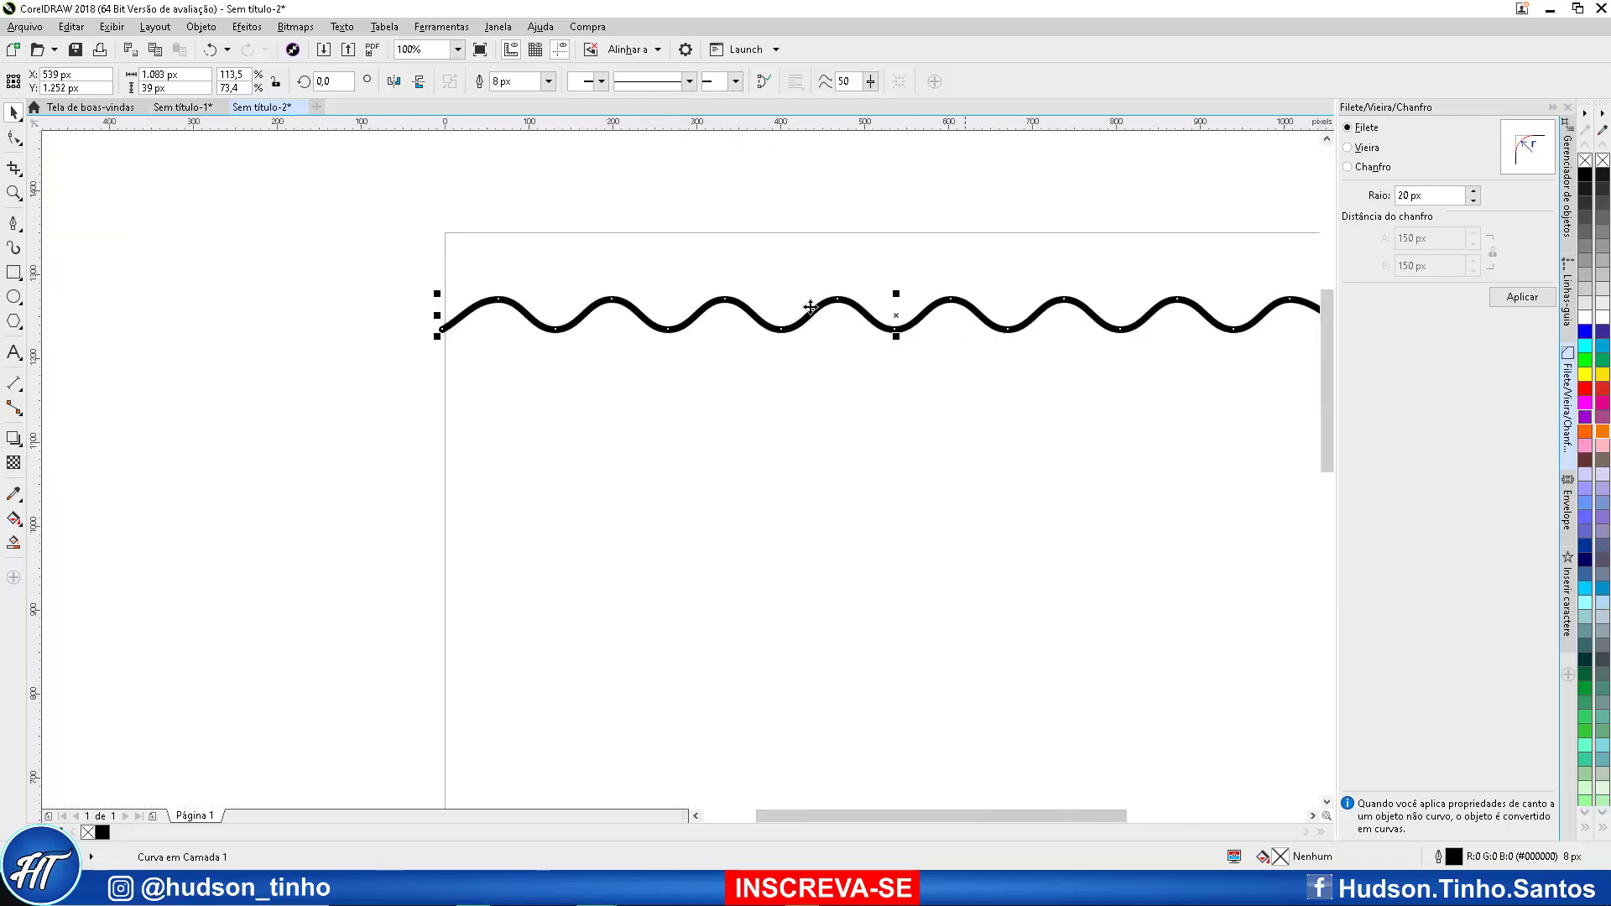
scroll(297, 359, "down", 2)
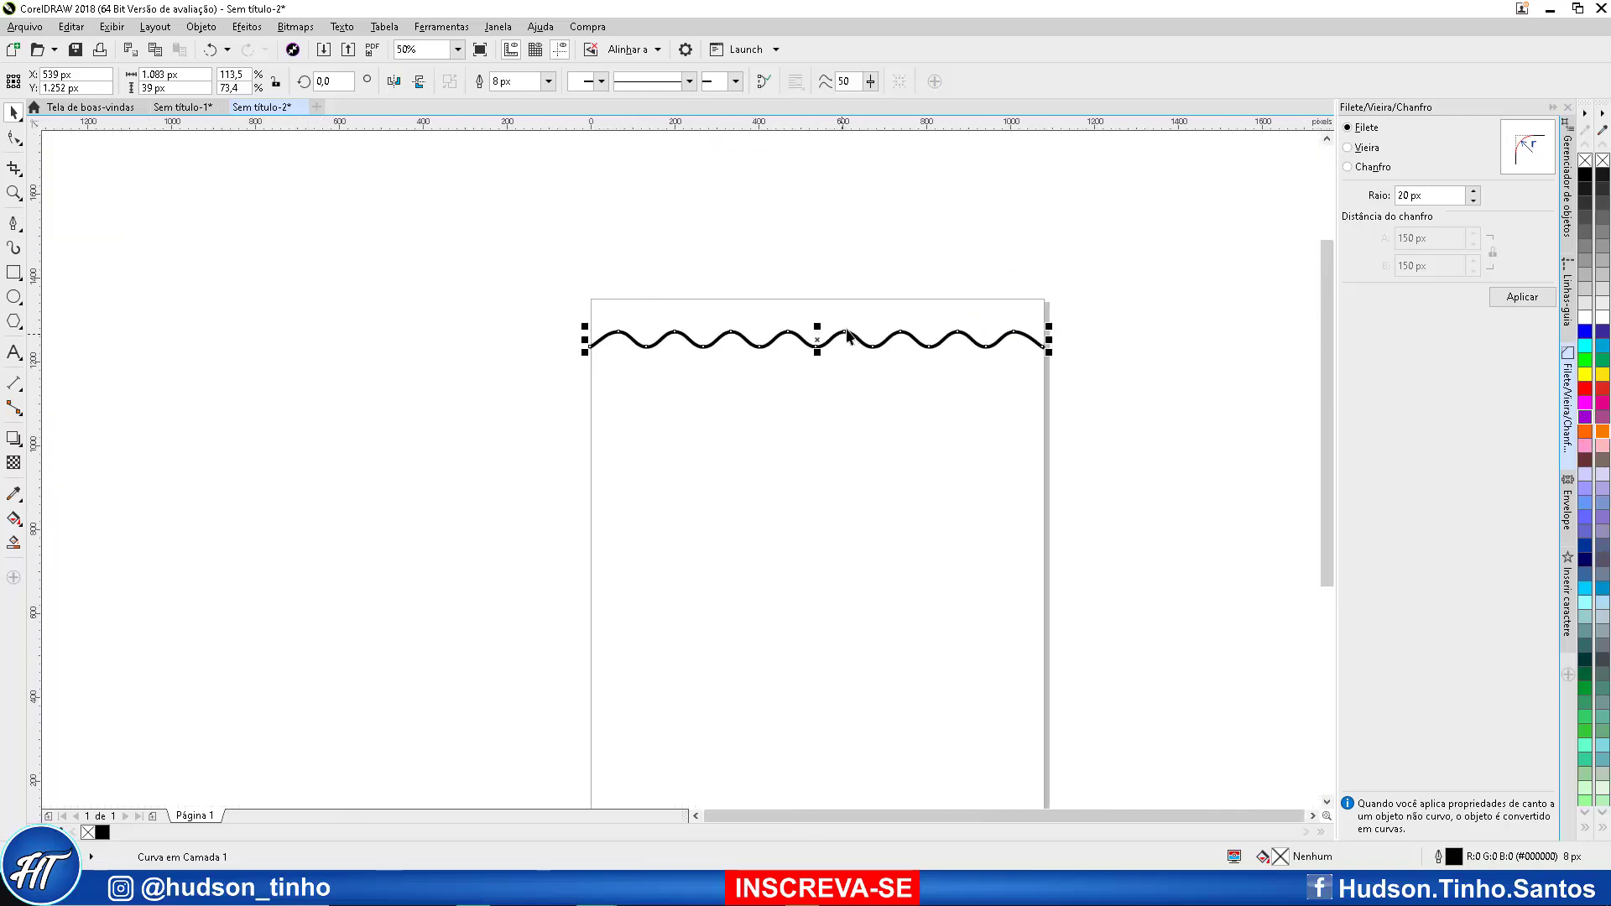
scroll(892, 336, "up", 2)
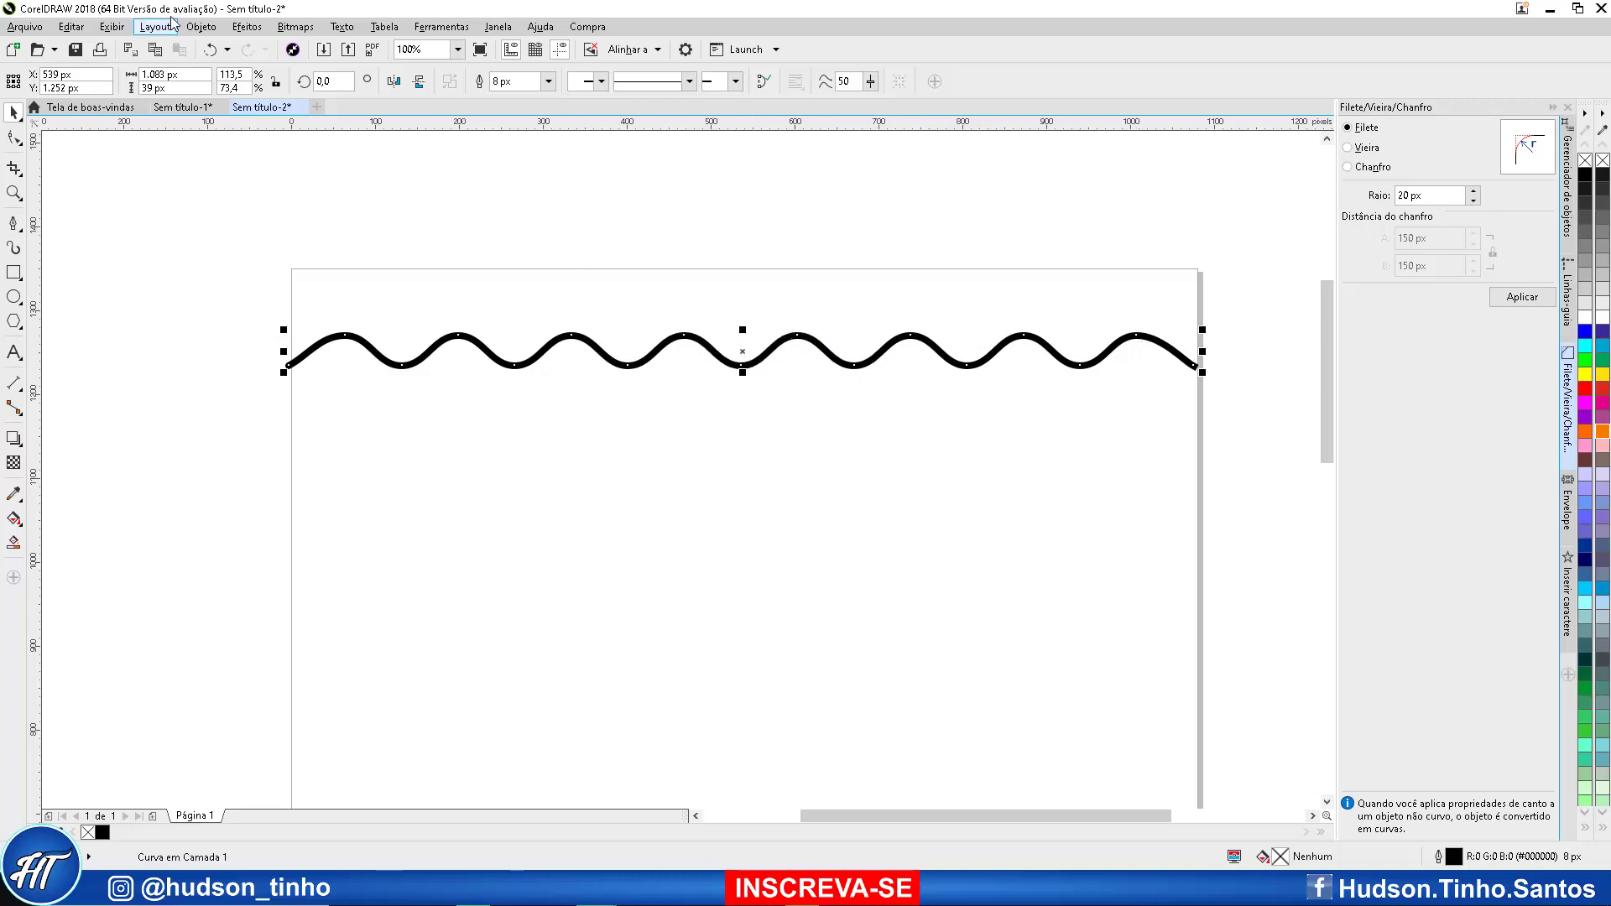
left_click(201, 26)
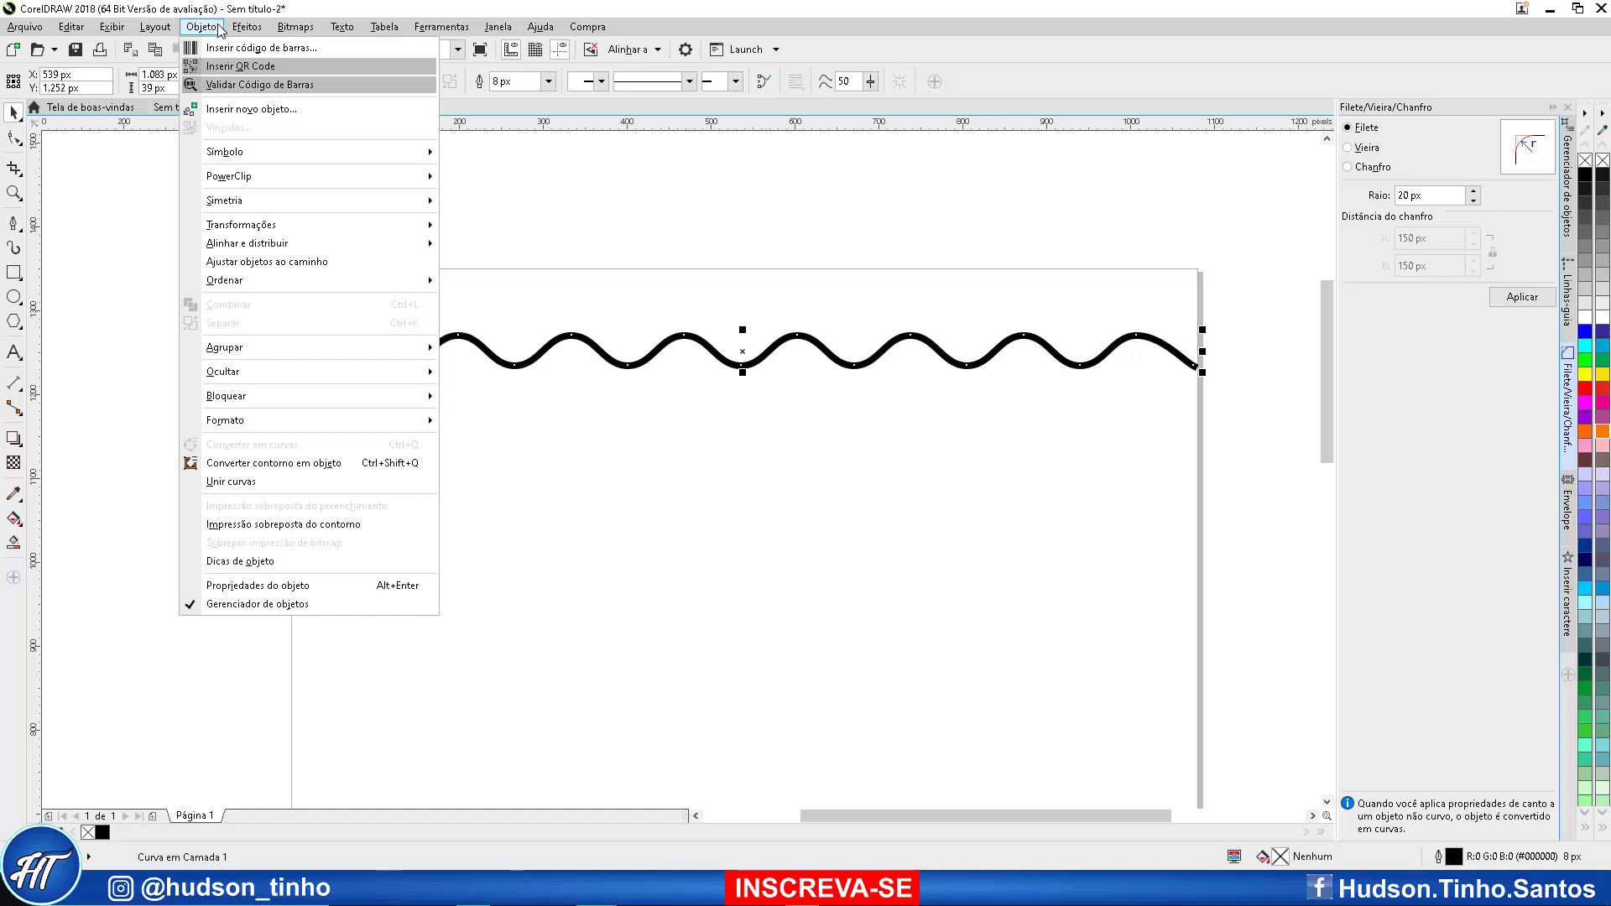
left_click(330, 467)
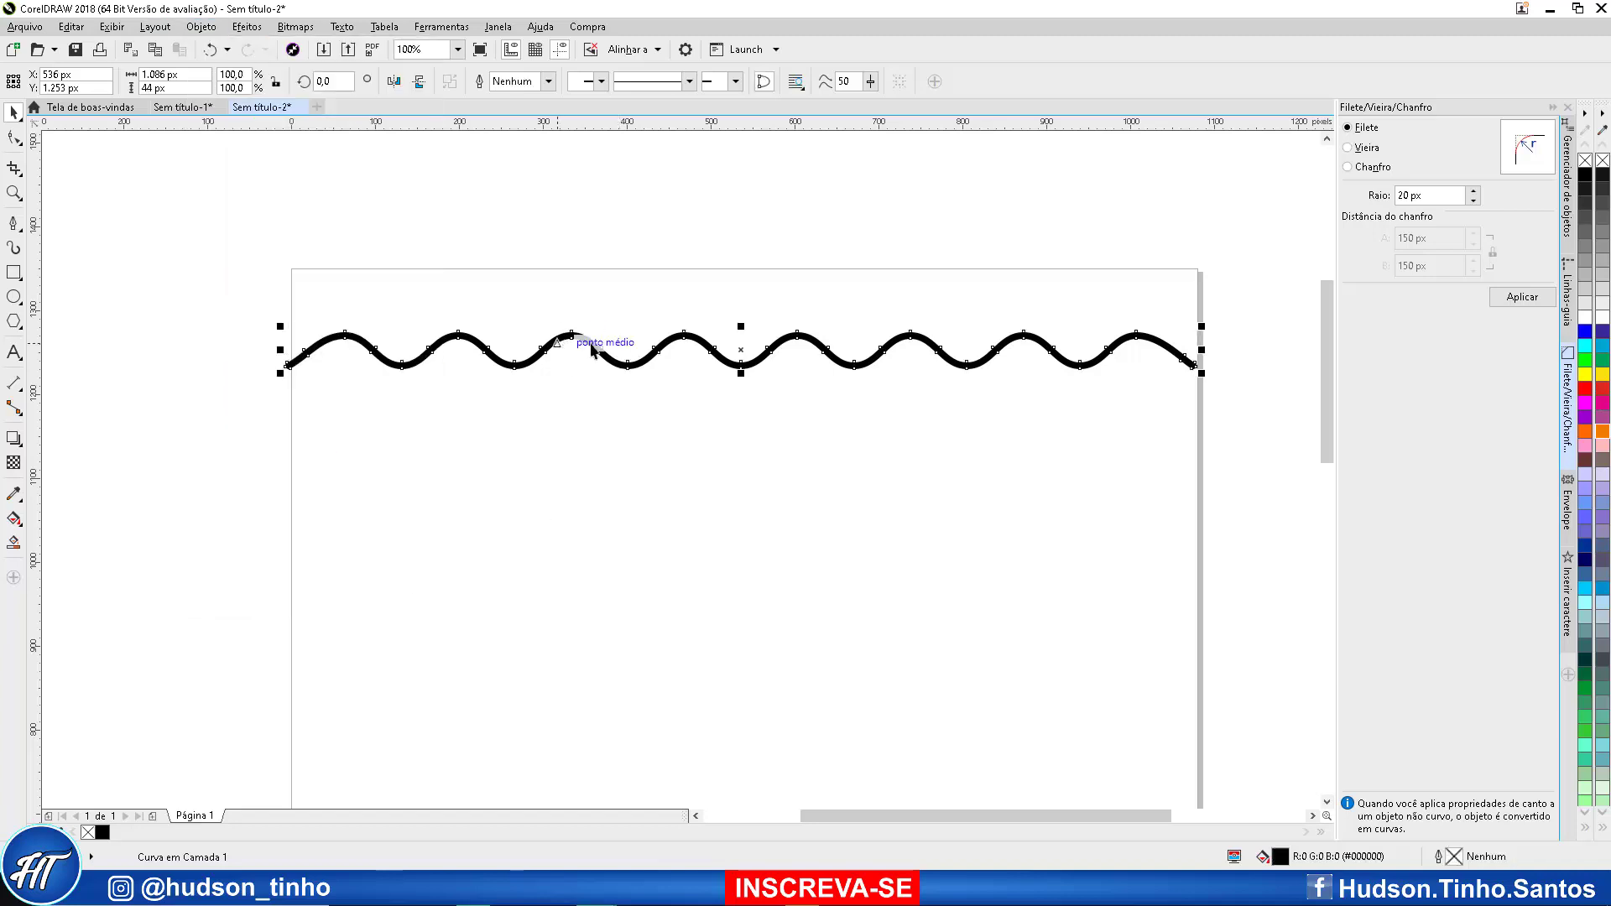
Try red, yellow and cyan fills on the wave, then fill it with CMYK yellow (C:0 M:0 Y:100 K:0)
left_click(1603, 391)
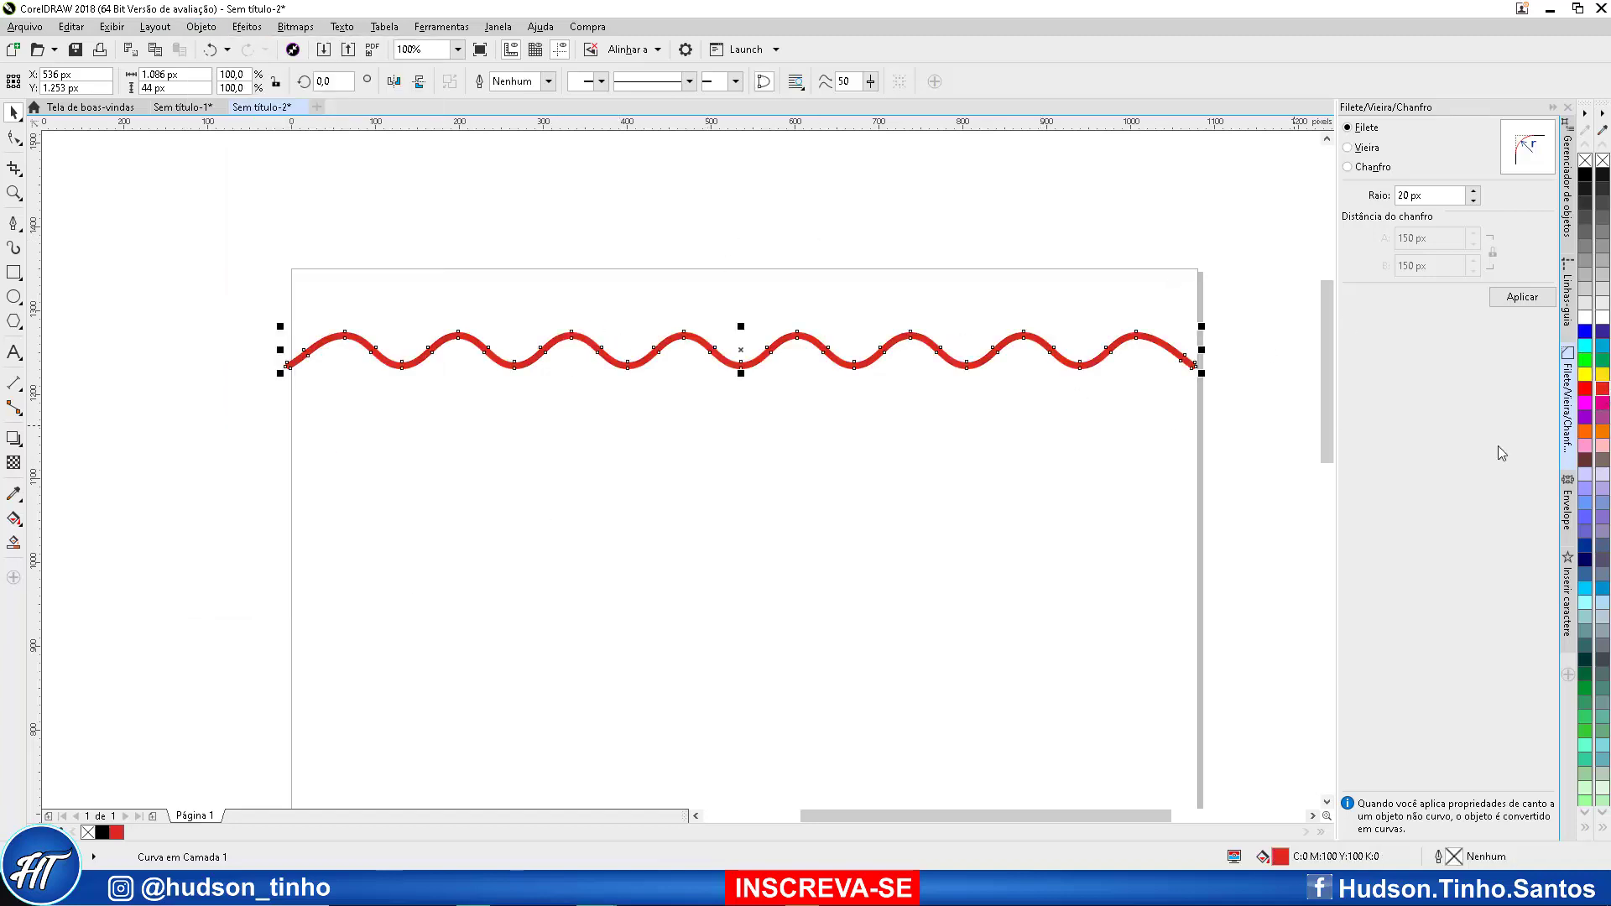
left_click(1603, 374)
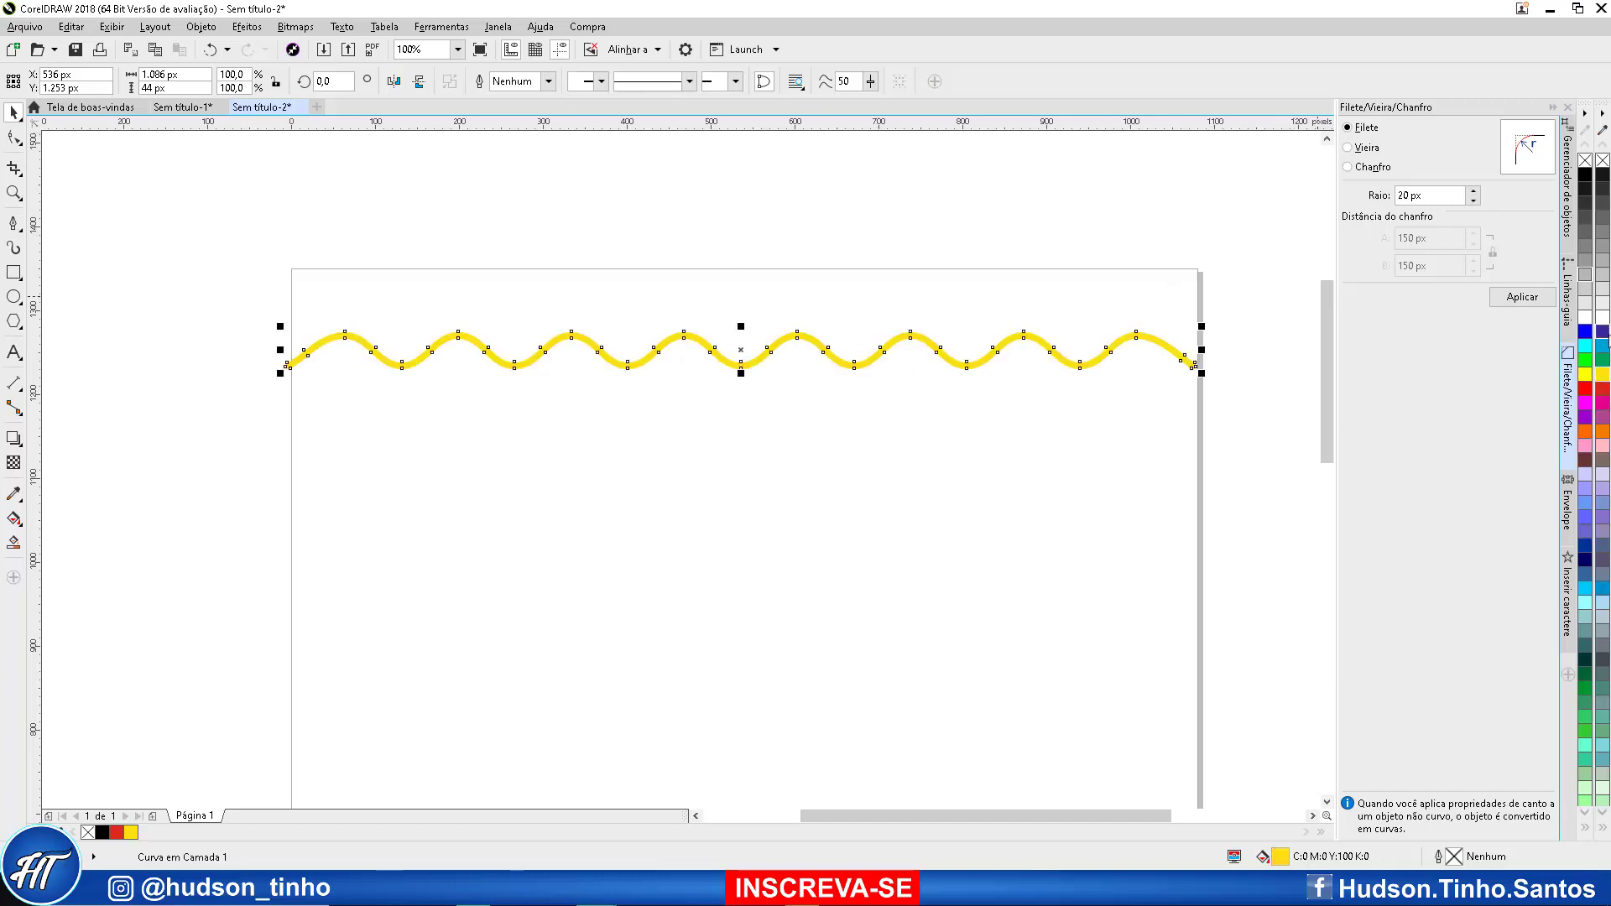
left_click(1603, 345)
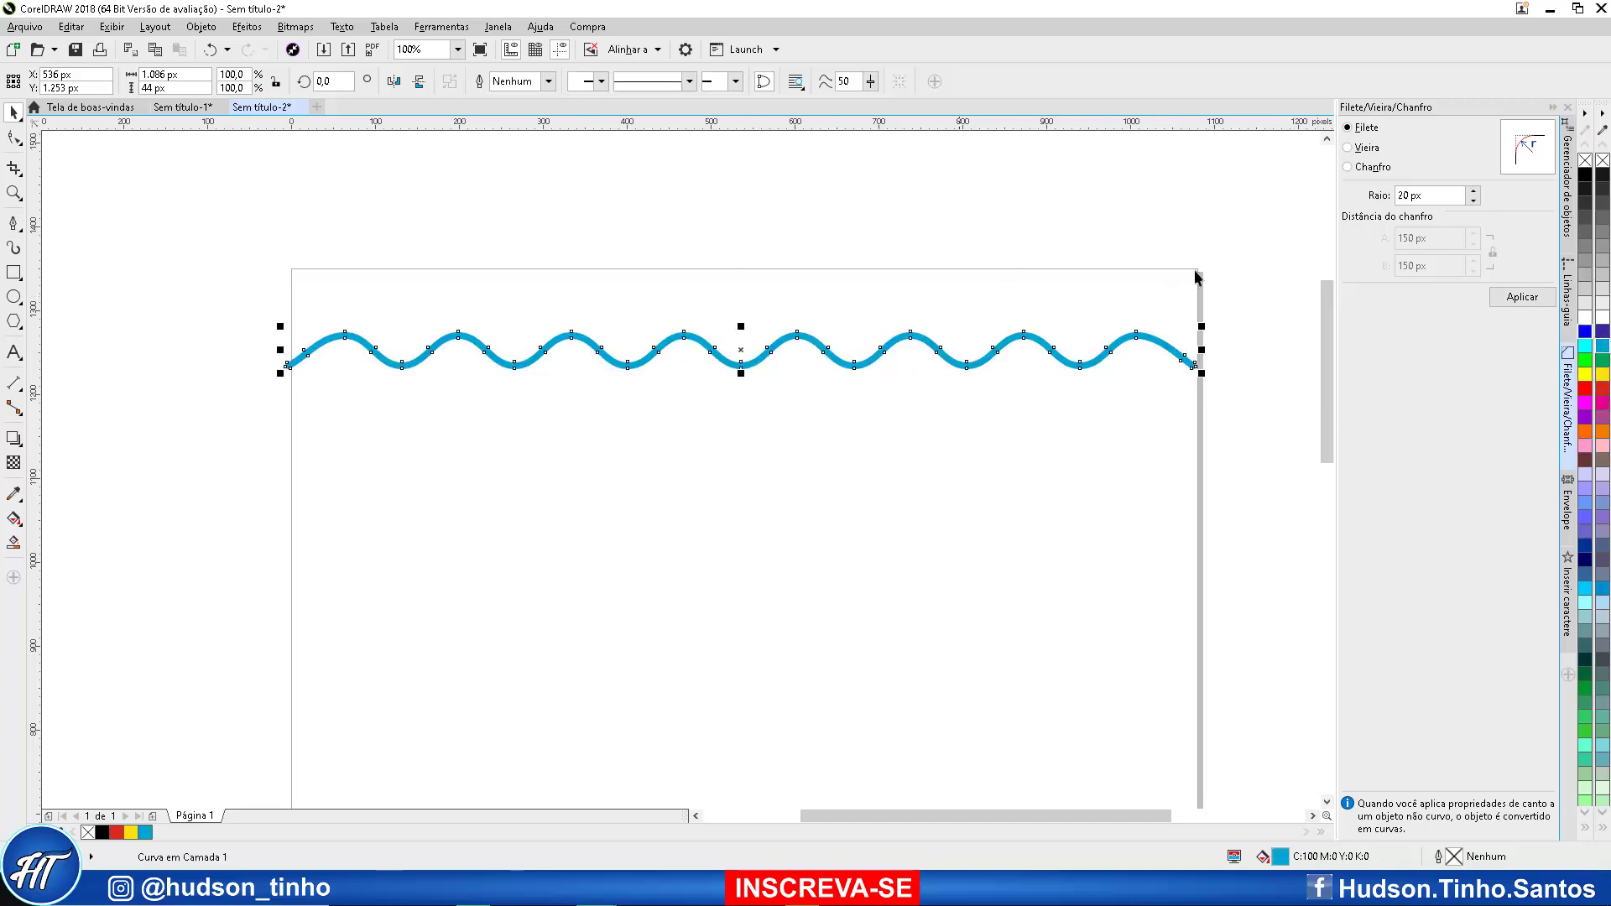
left_click(1603, 374)
scroll(768, 280, "down", 1)
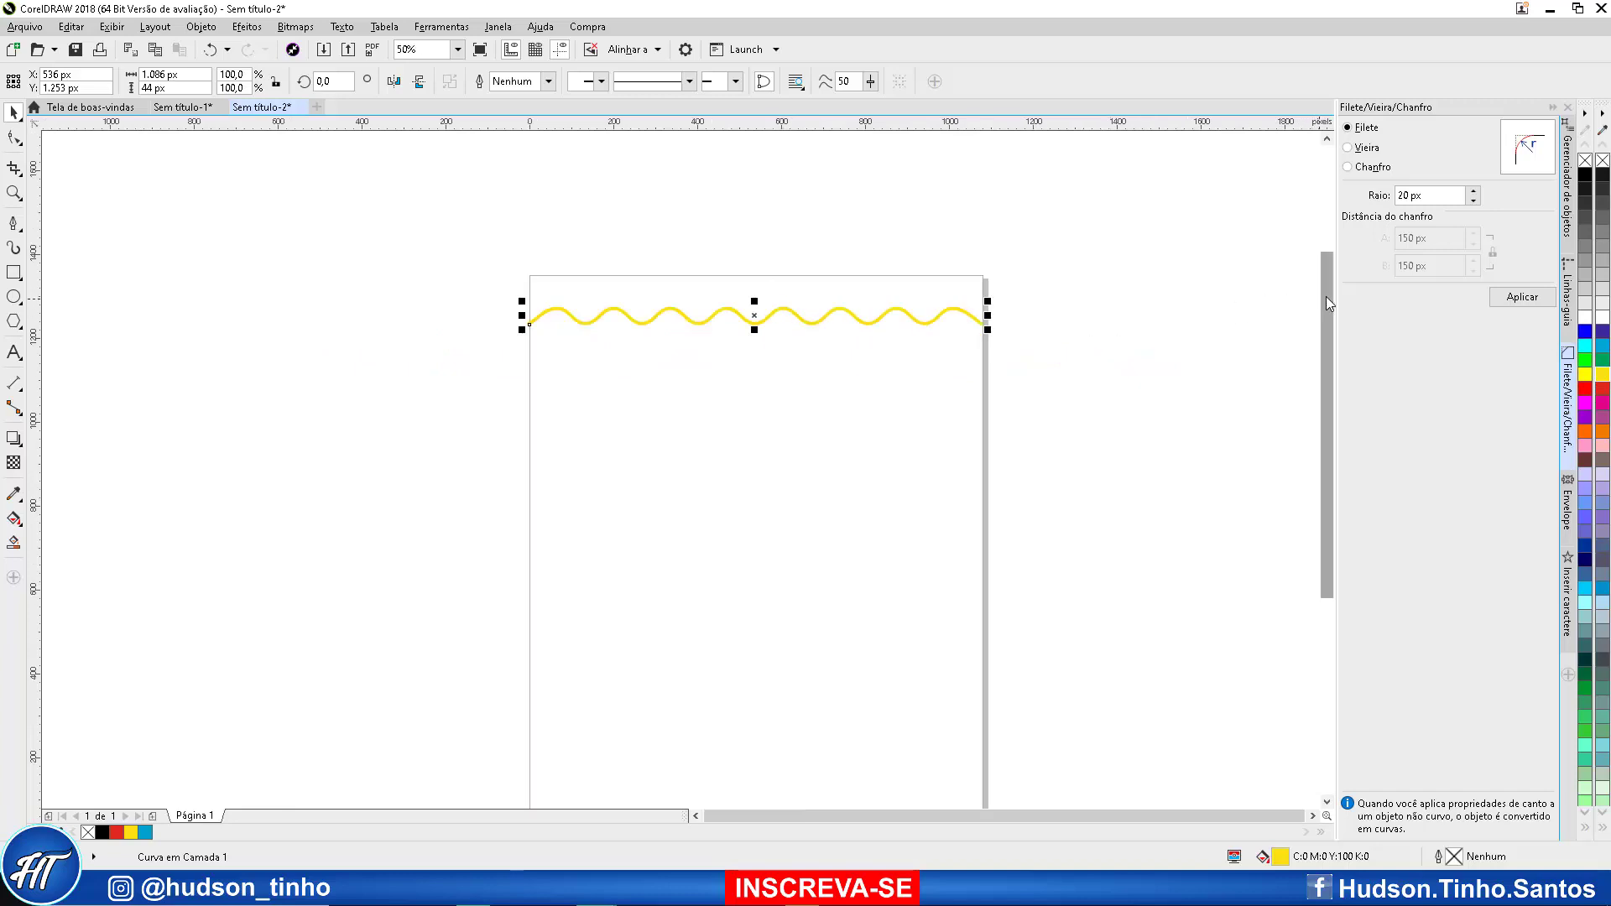
Place a copy of the yellow wave directly below the original, about 78 px lower
left_click_drag(1325, 298, 1326, 309)
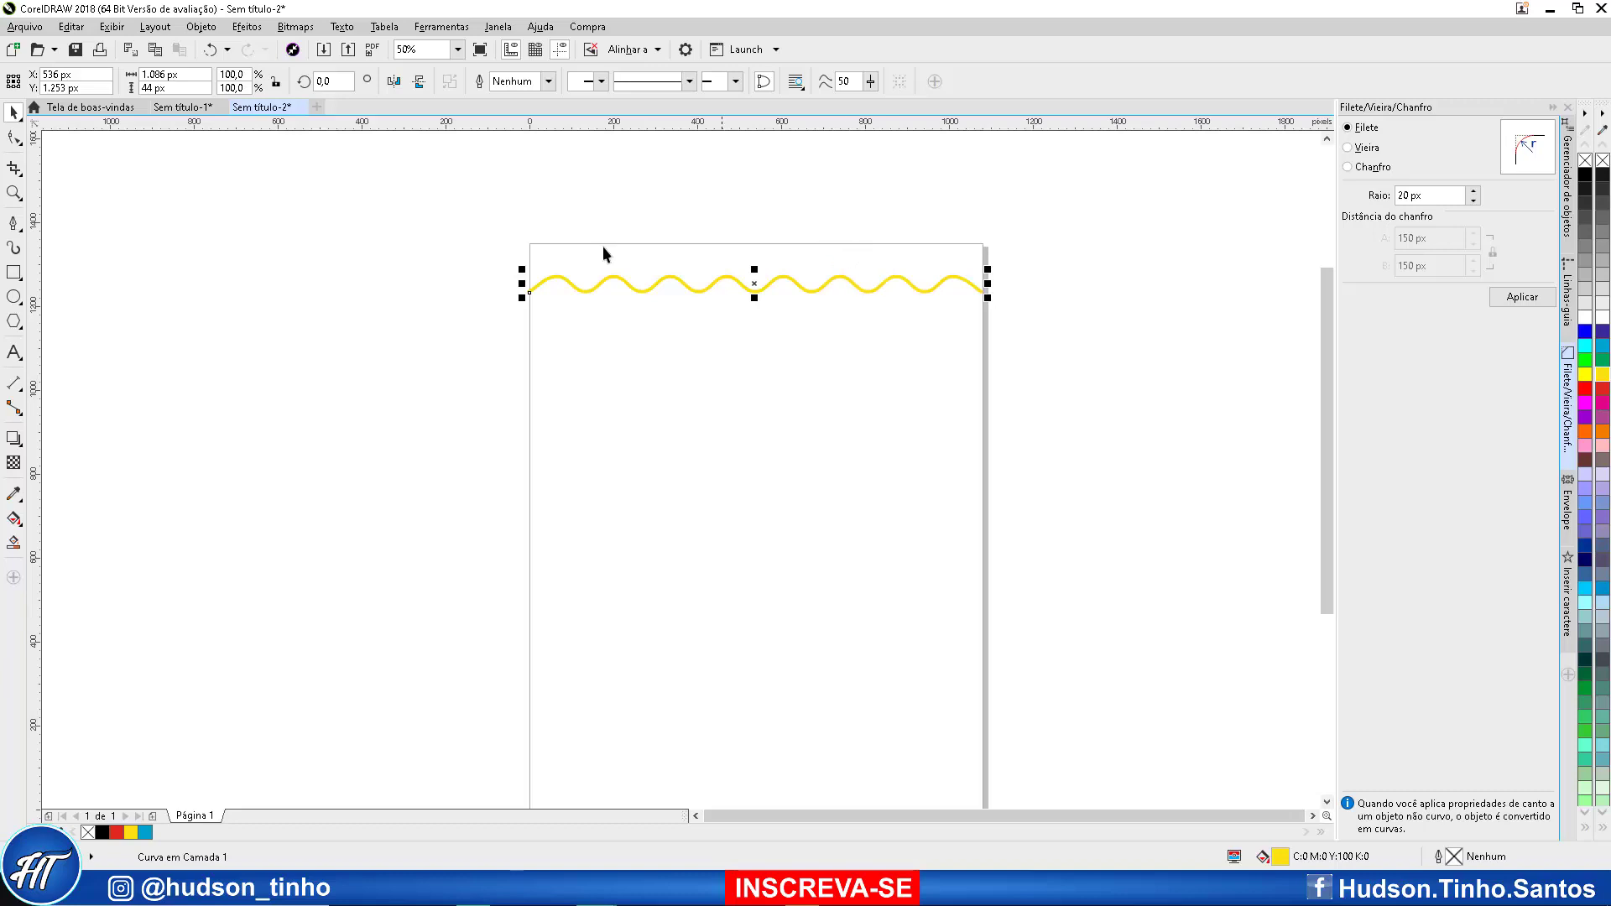
left_click(842, 314)
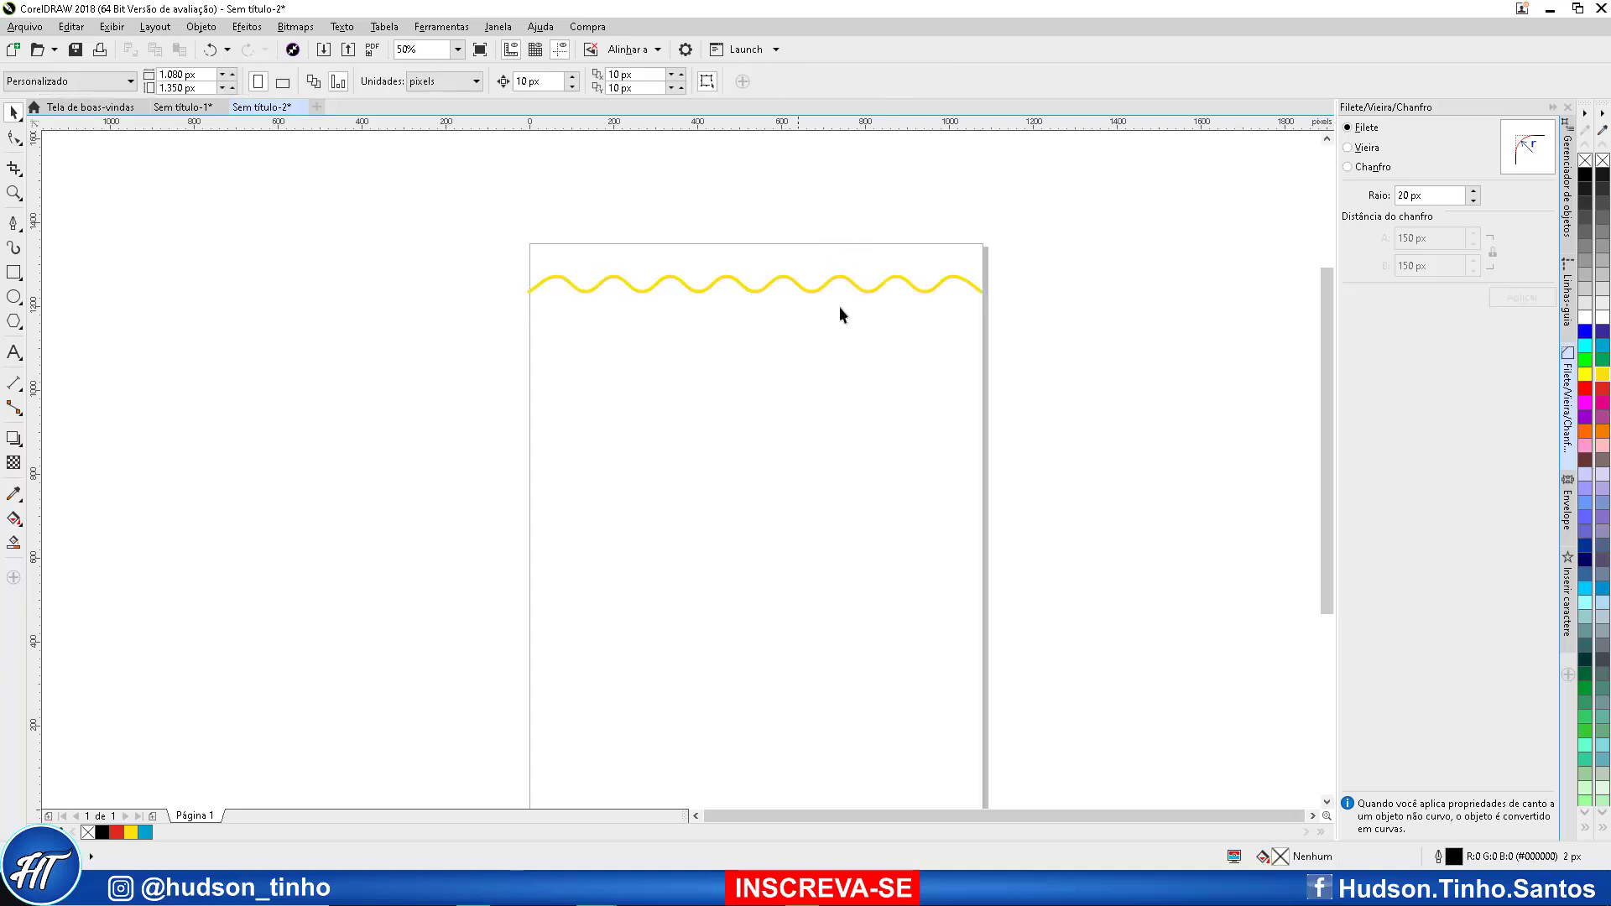
left_click(778, 279)
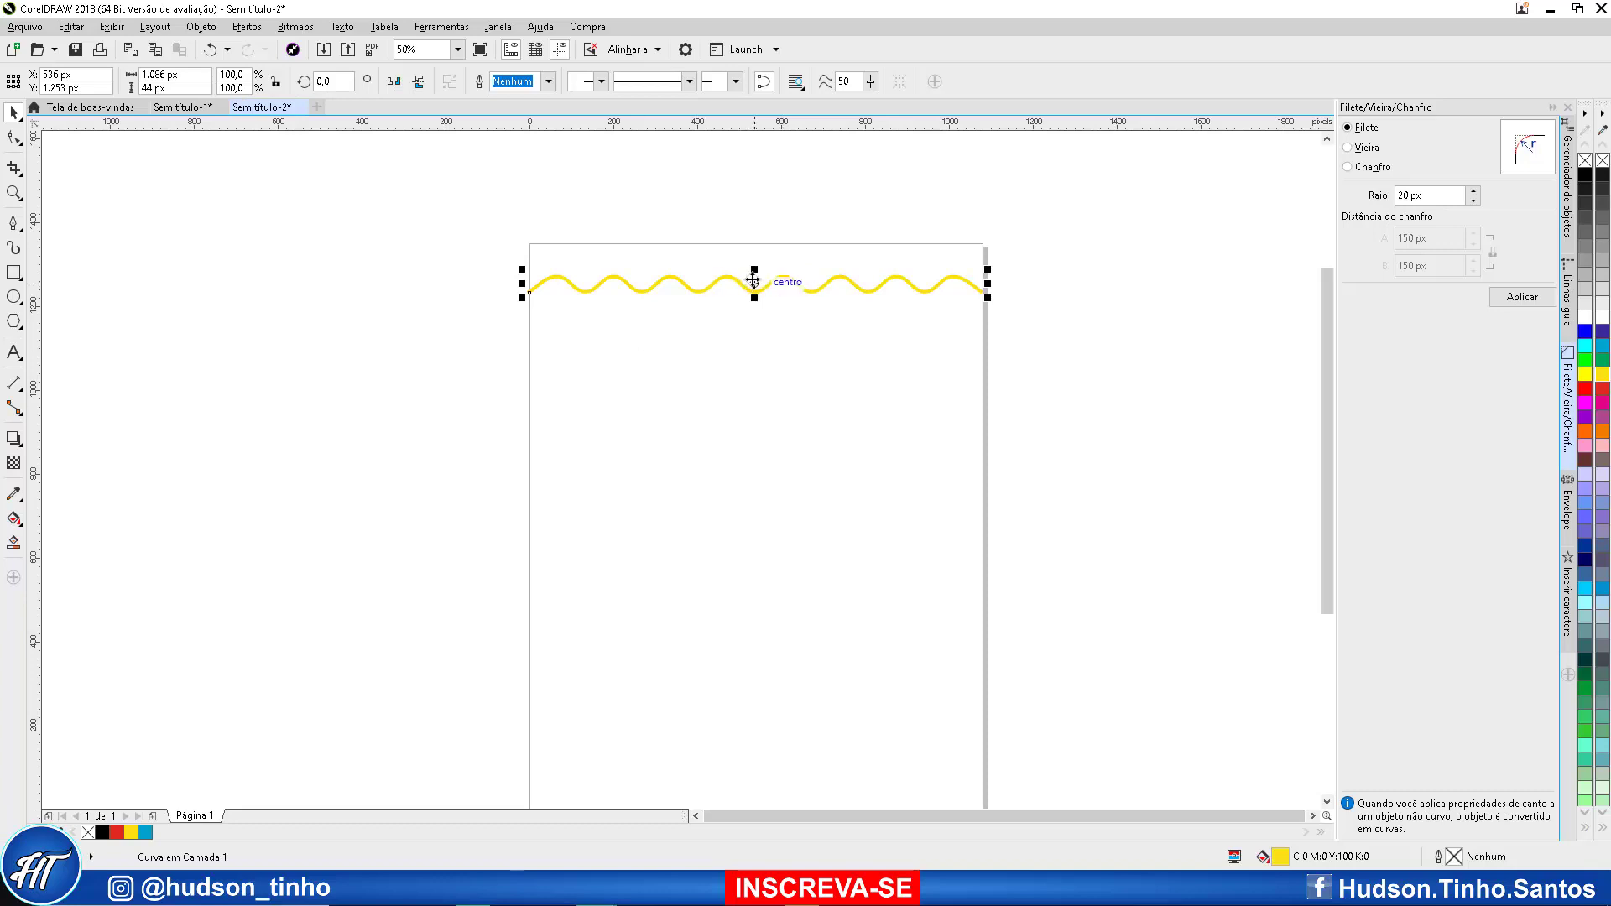
left_click_drag(753, 285, 755, 321)
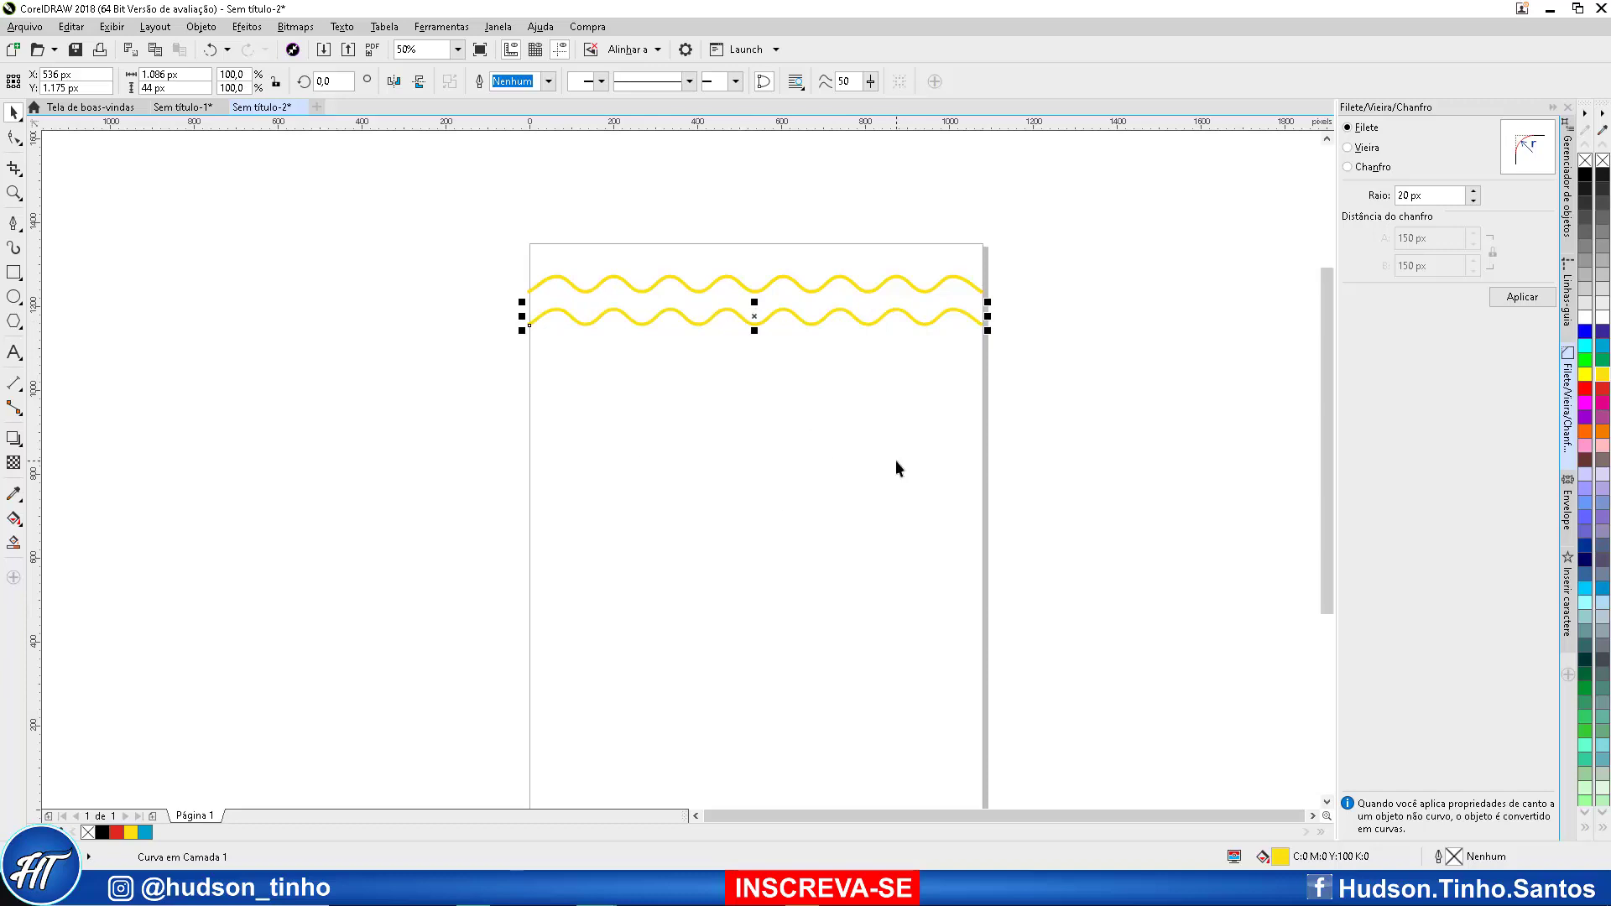
Repeat the wave duplication 15 times at the same spacing to fill the page down to its lower edge
key("ctrl+d")
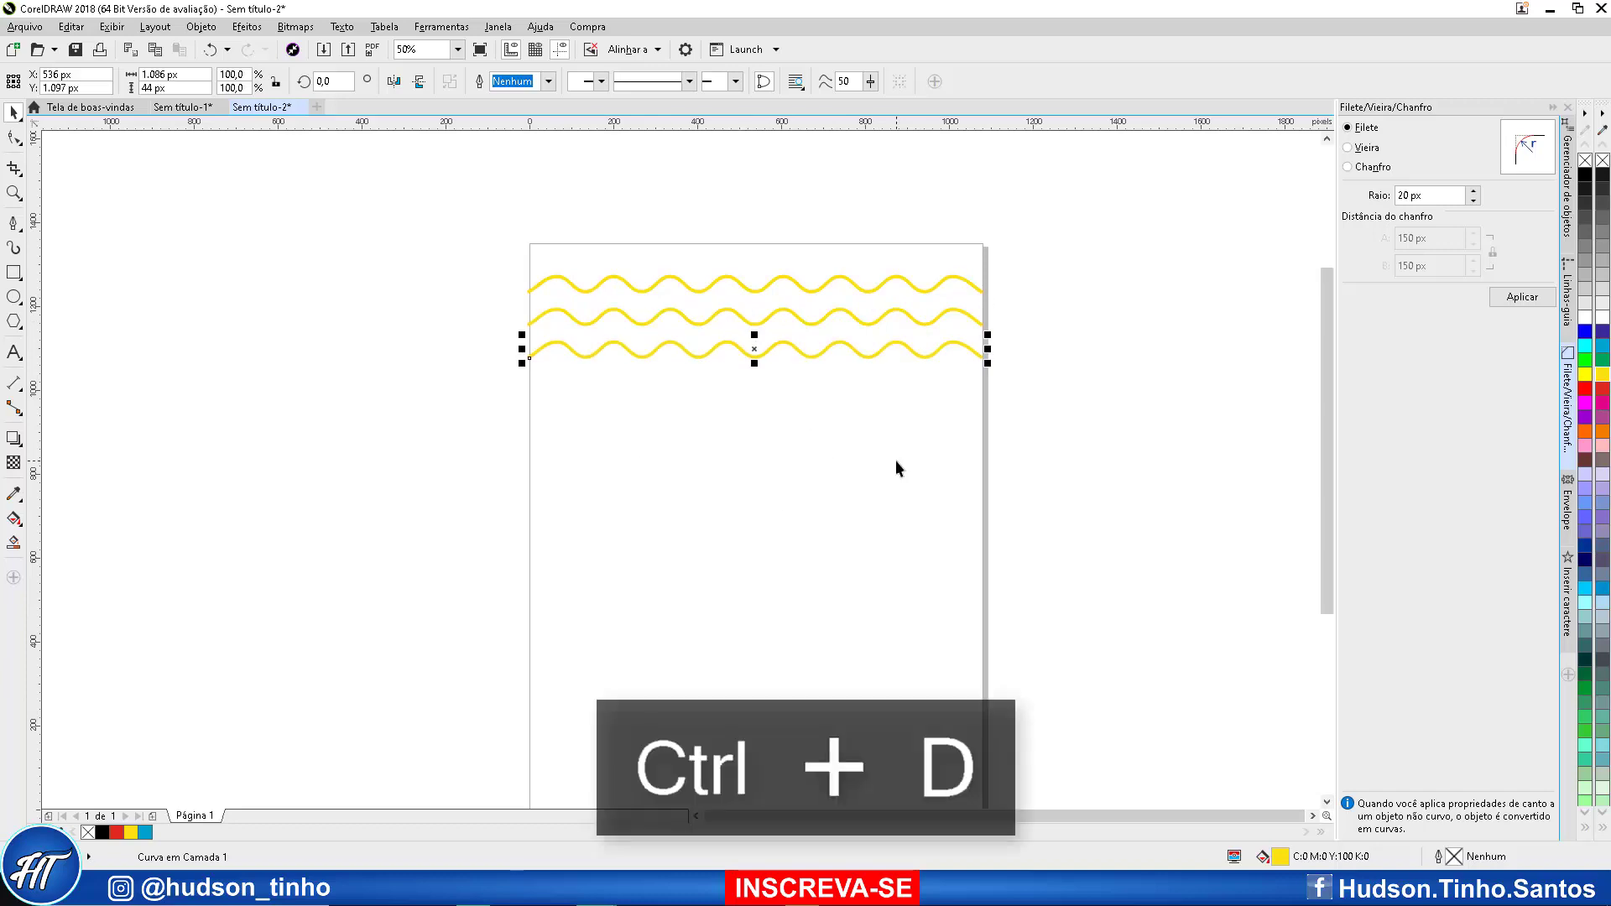
key("ctrl+d")
key("ctrl+d")
key("ctrl+d")
key("ctrl+d")
key("ctrl+d")
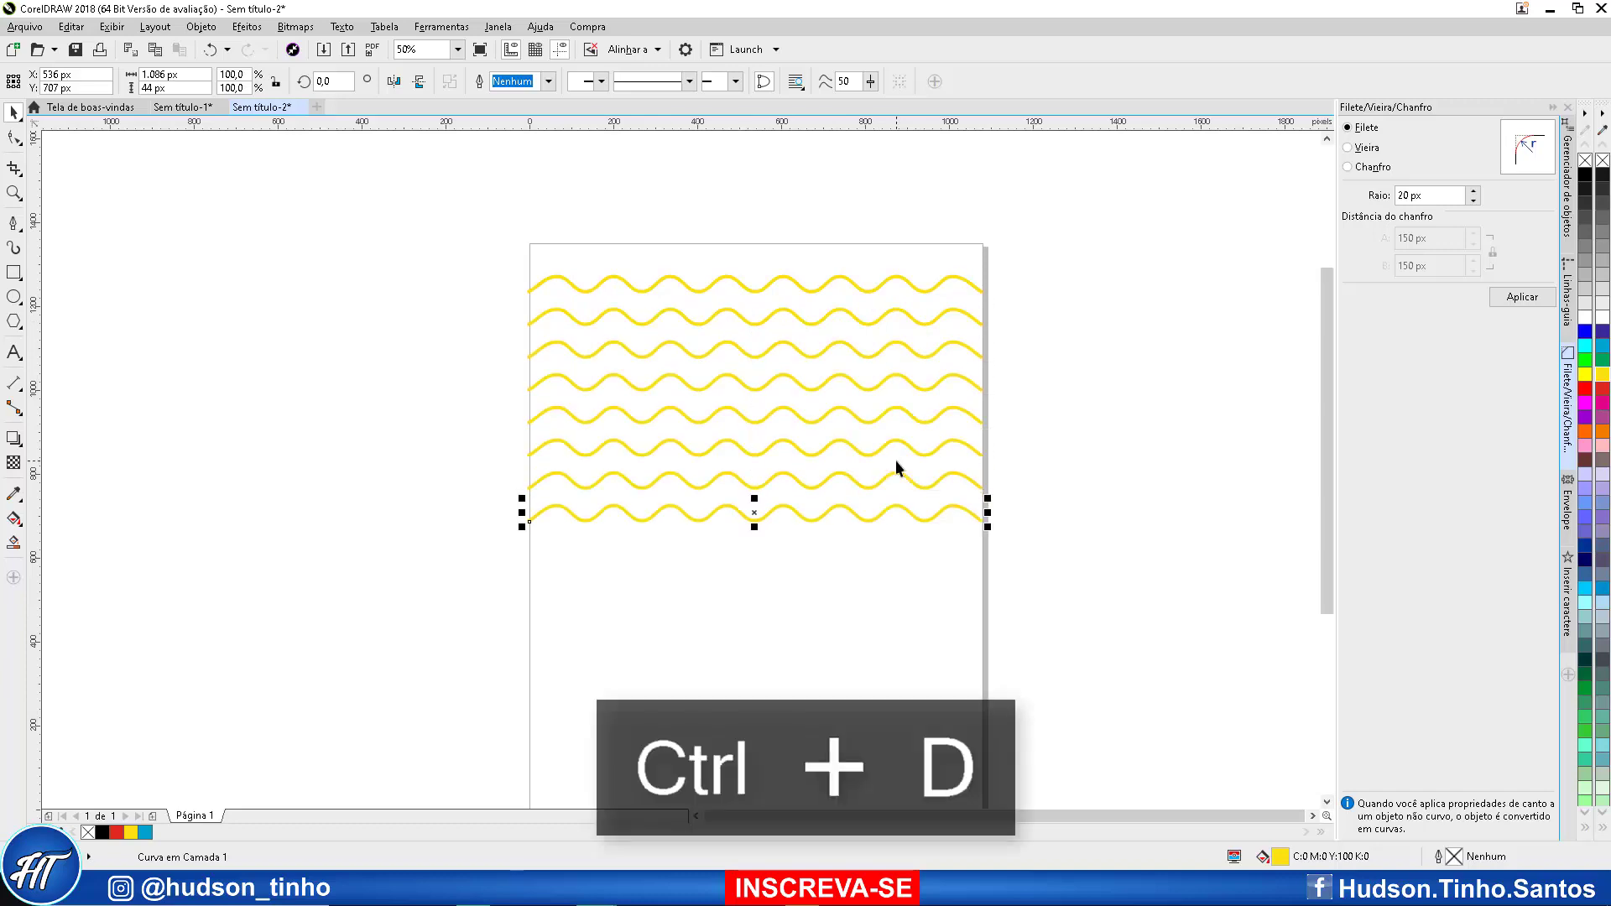
key("ctrl+d")
key("ctrl+d")
key("ctrl+d")
key("ctrl+d")
key("ctrl+d")
key("ctrl+d")
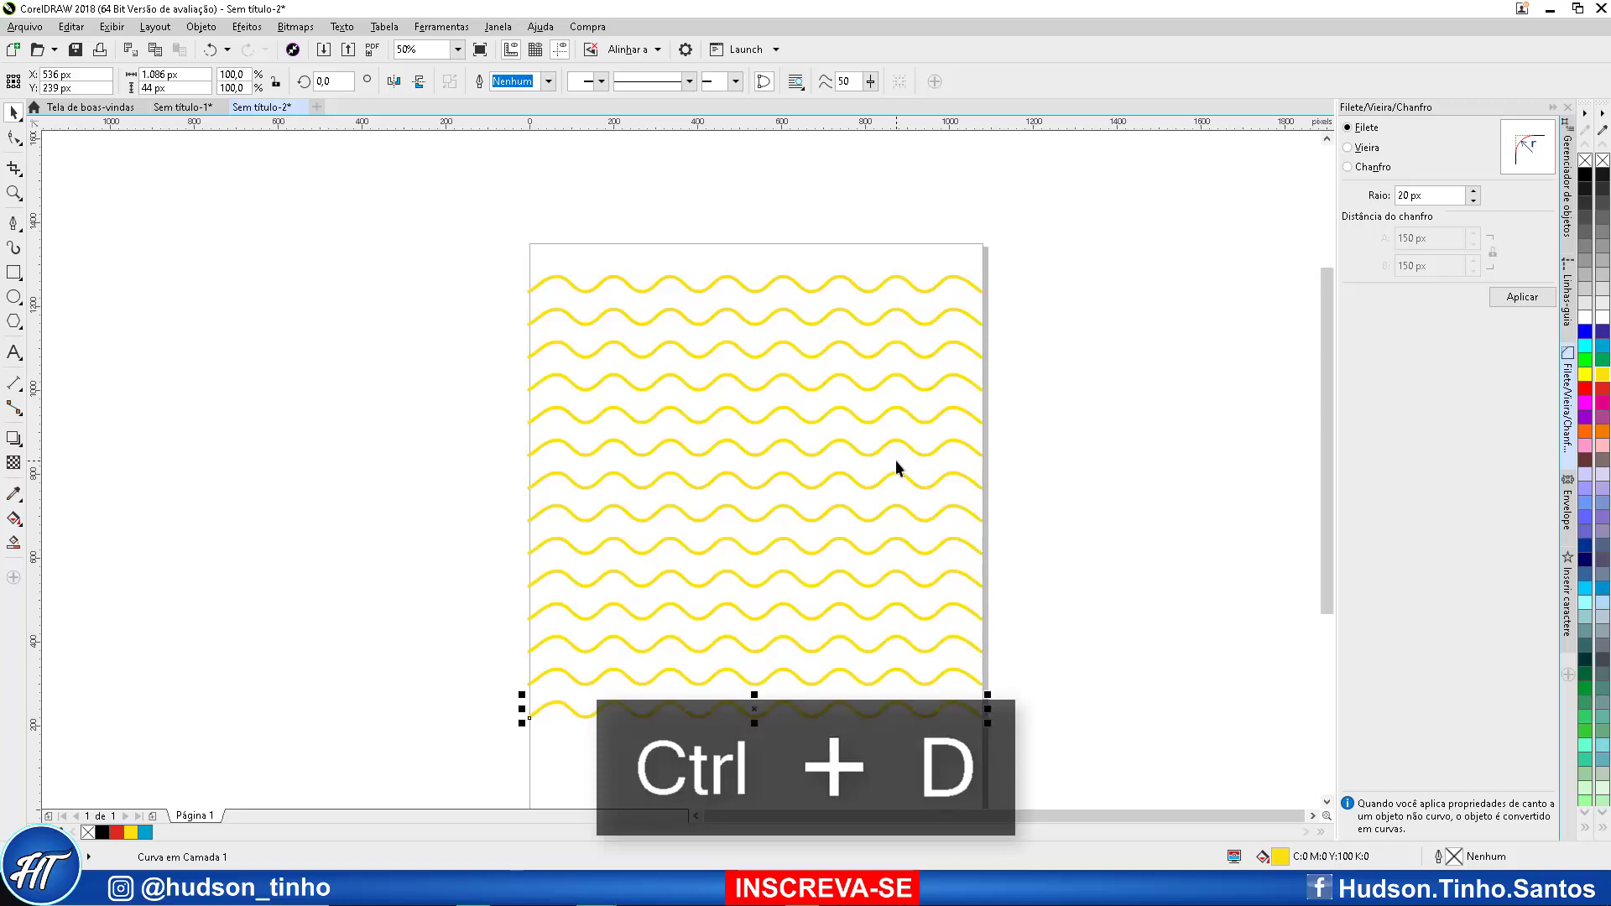
key("ctrl+d")
key("ctrl+d")
key("ctrl+d")
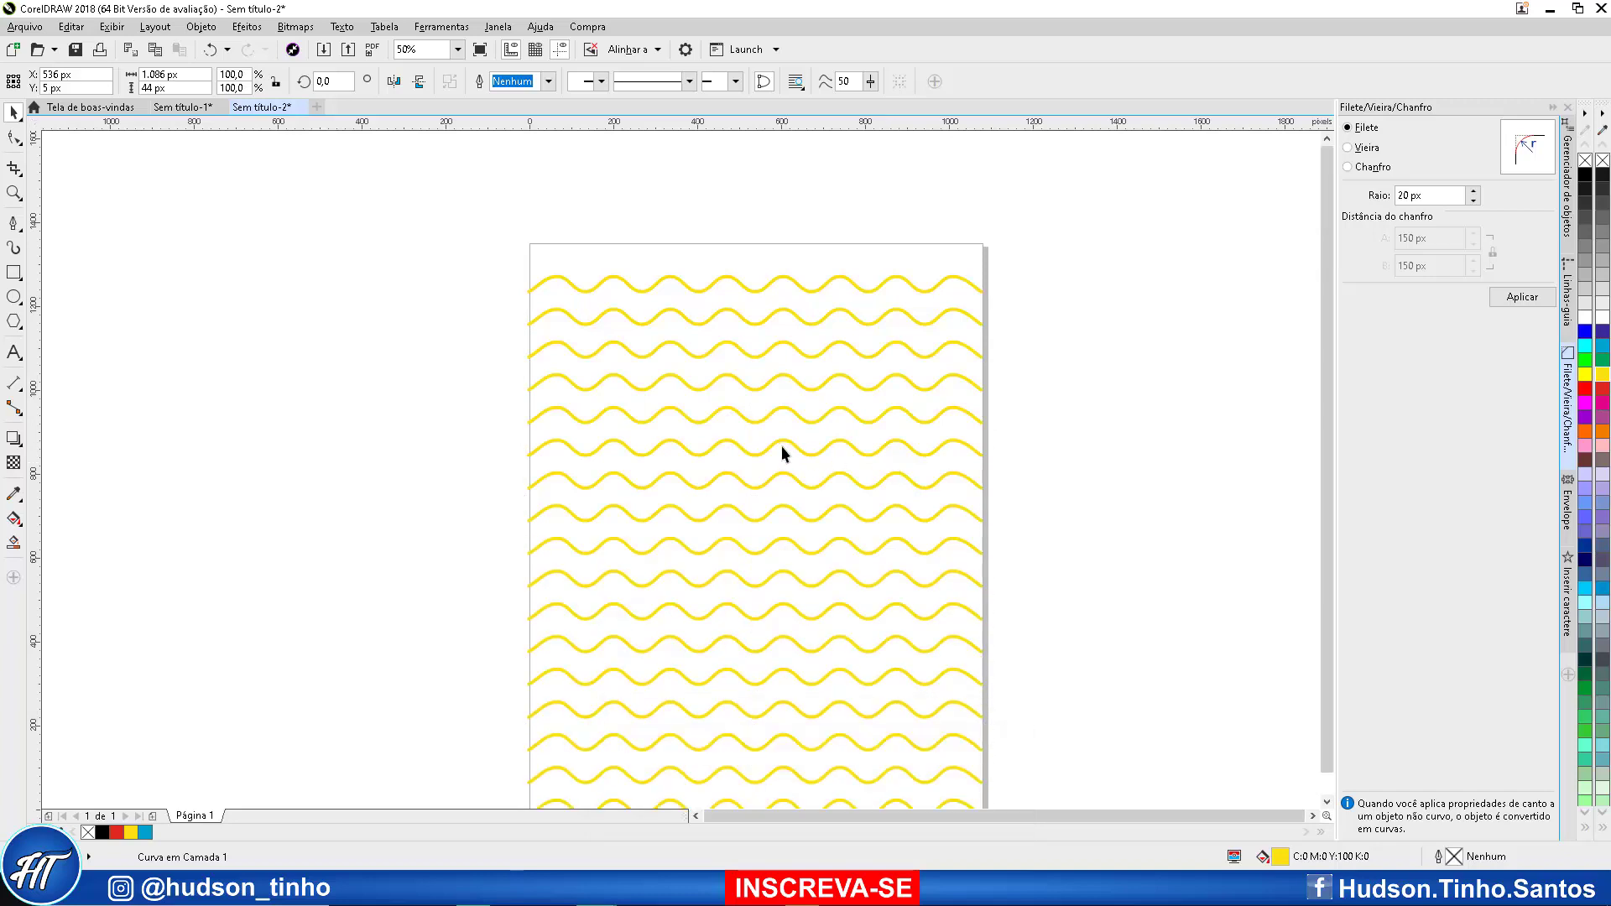
Delete the lowest wave that overlaps the page's lower edge
scroll(781, 453, "down", 1)
scroll(839, 515, "up", 1)
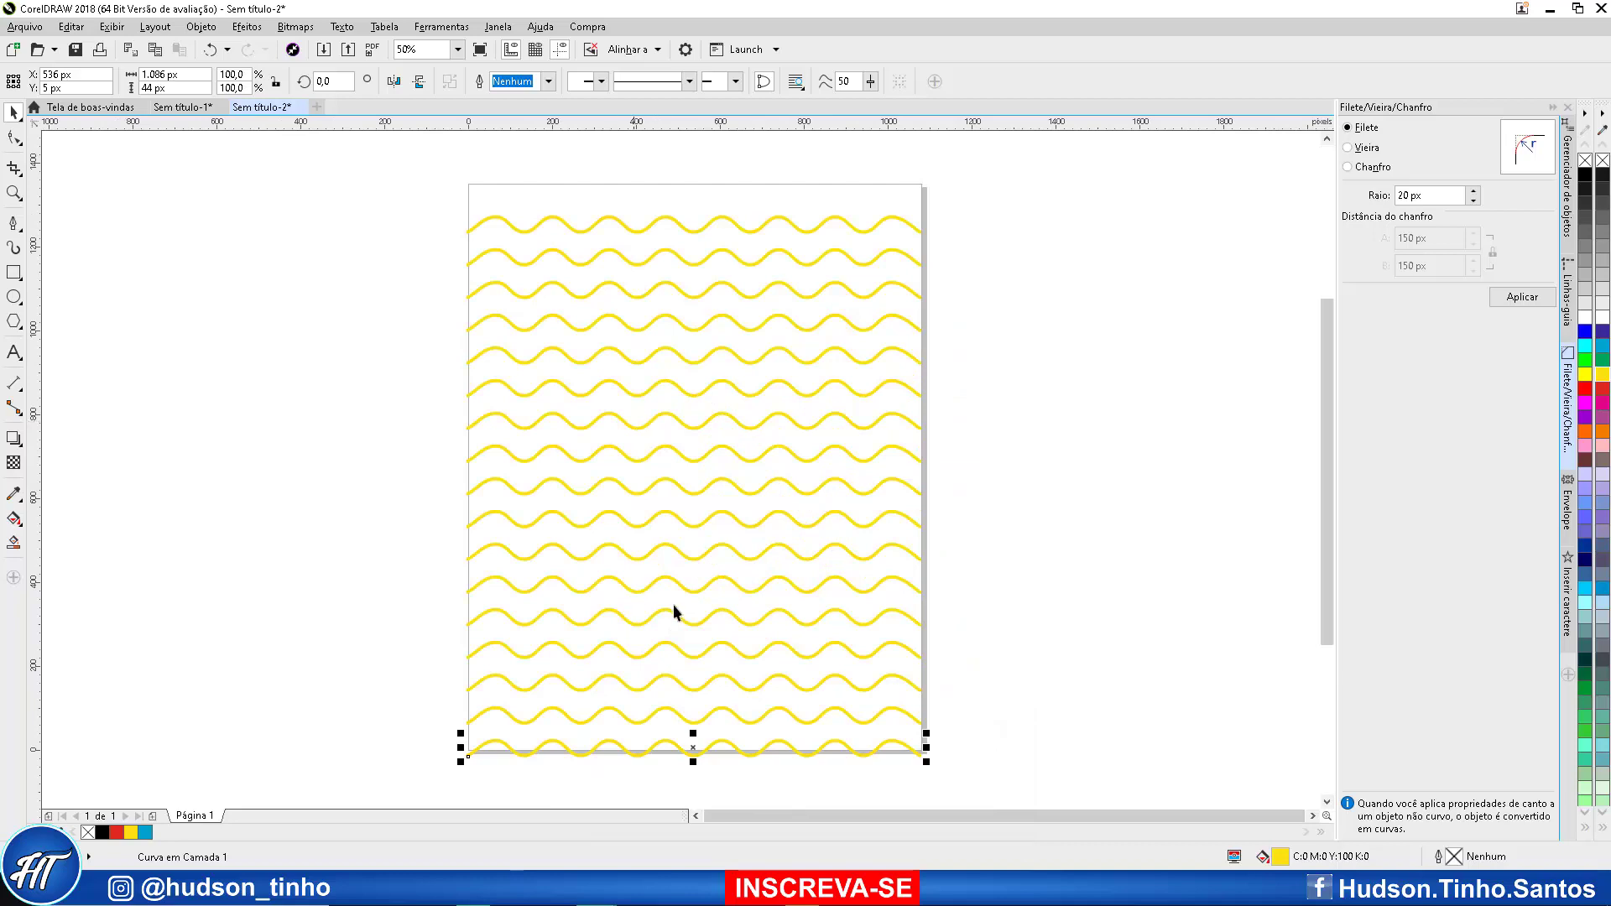
left_click(357, 300)
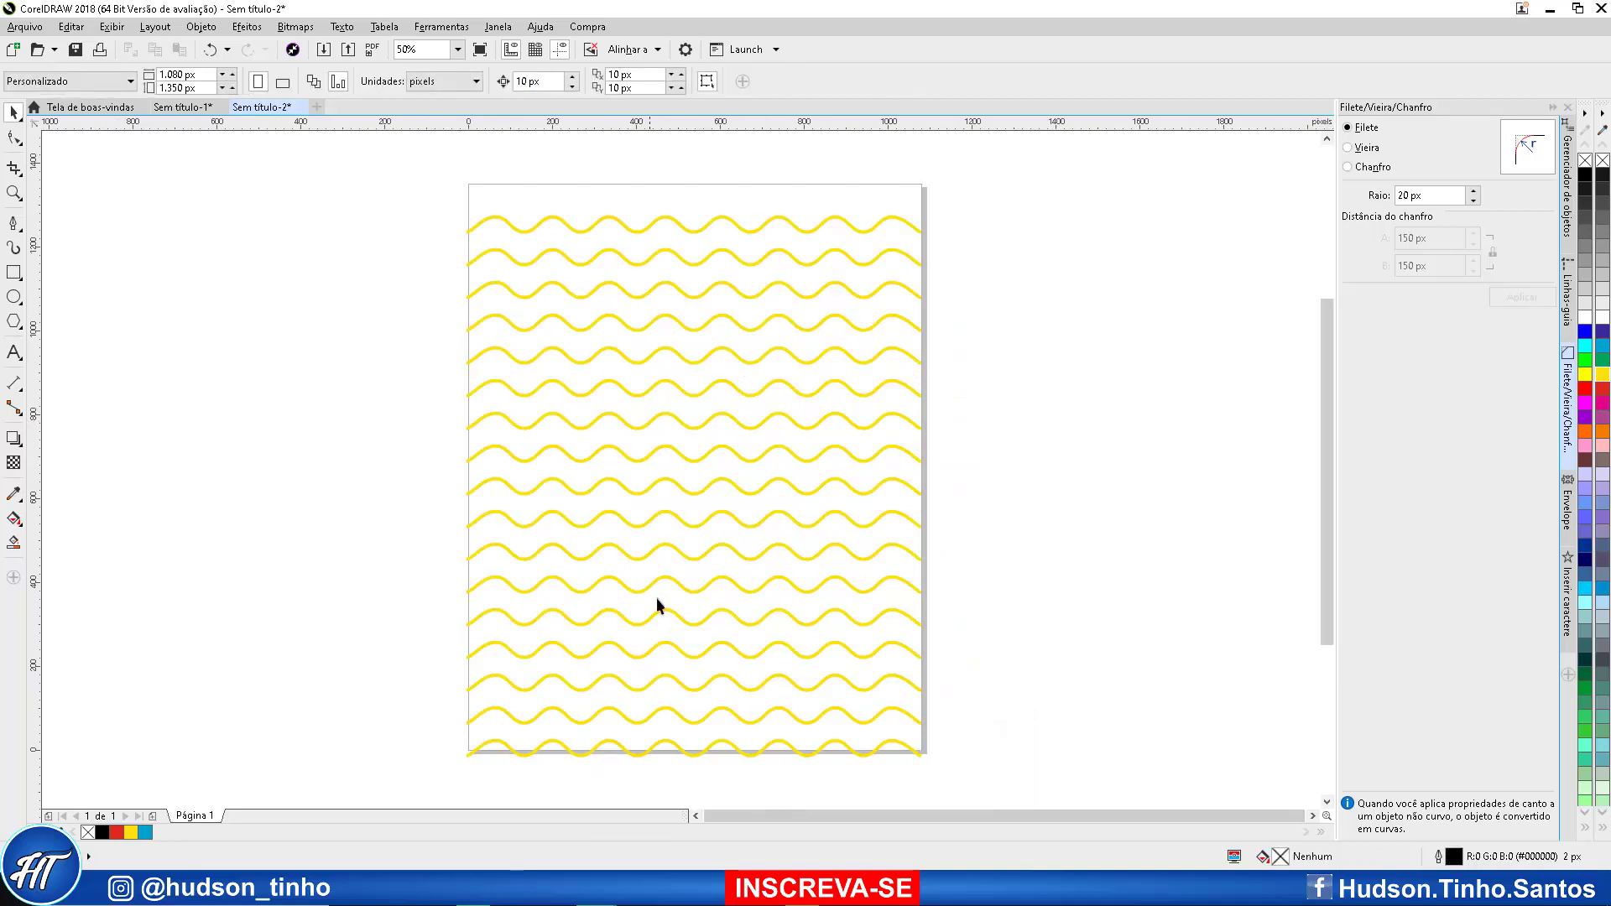
left_click(689, 750)
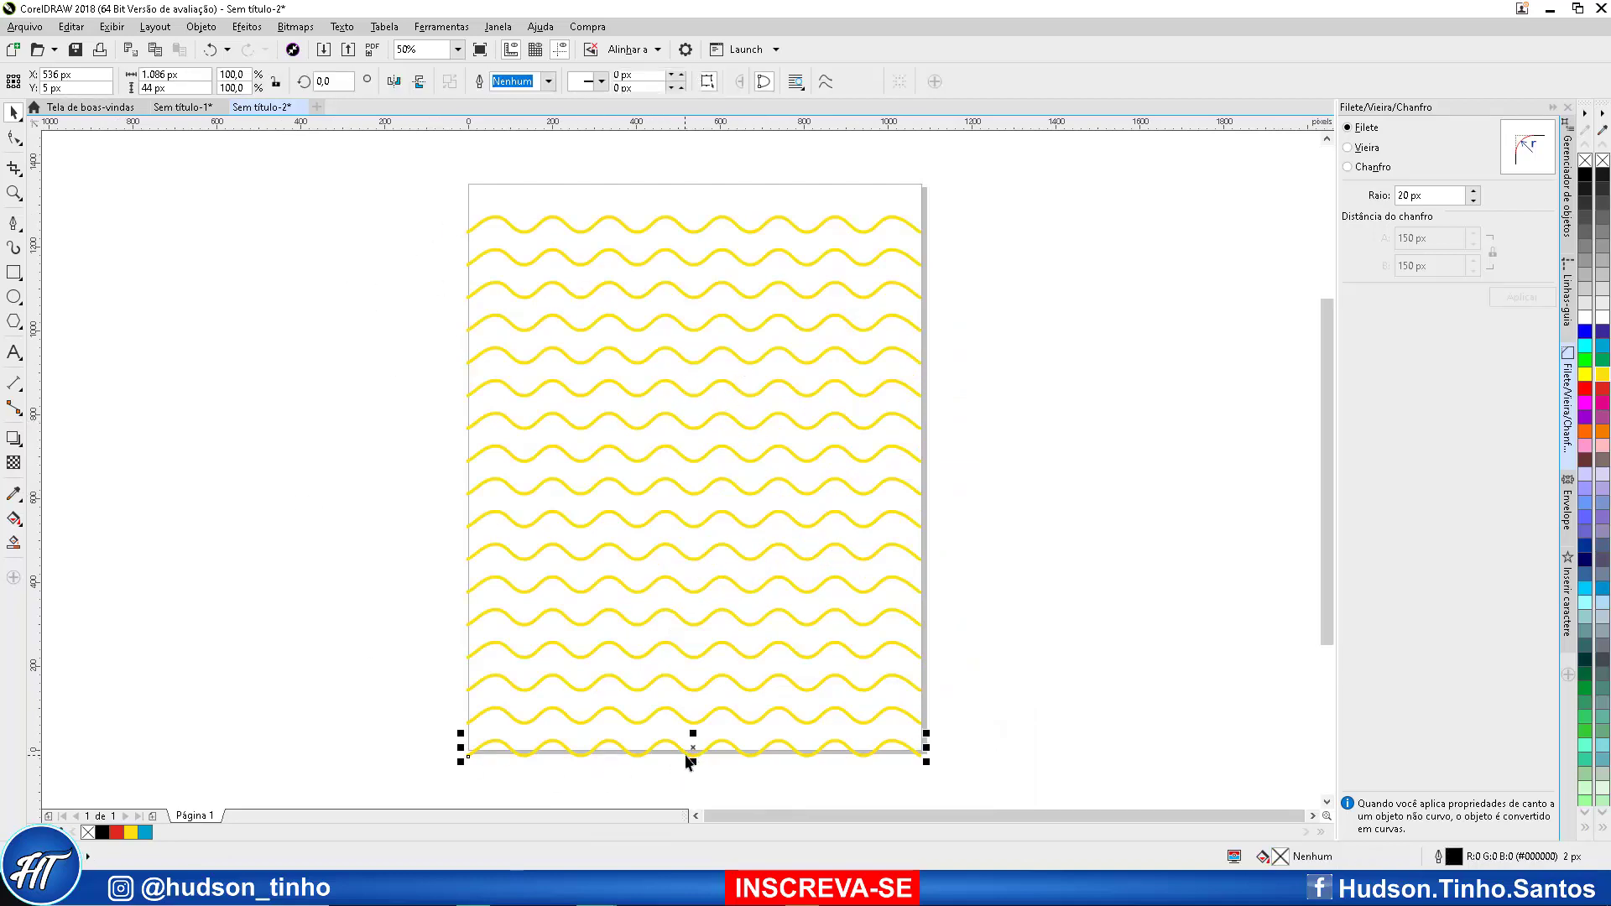
key("Delete")
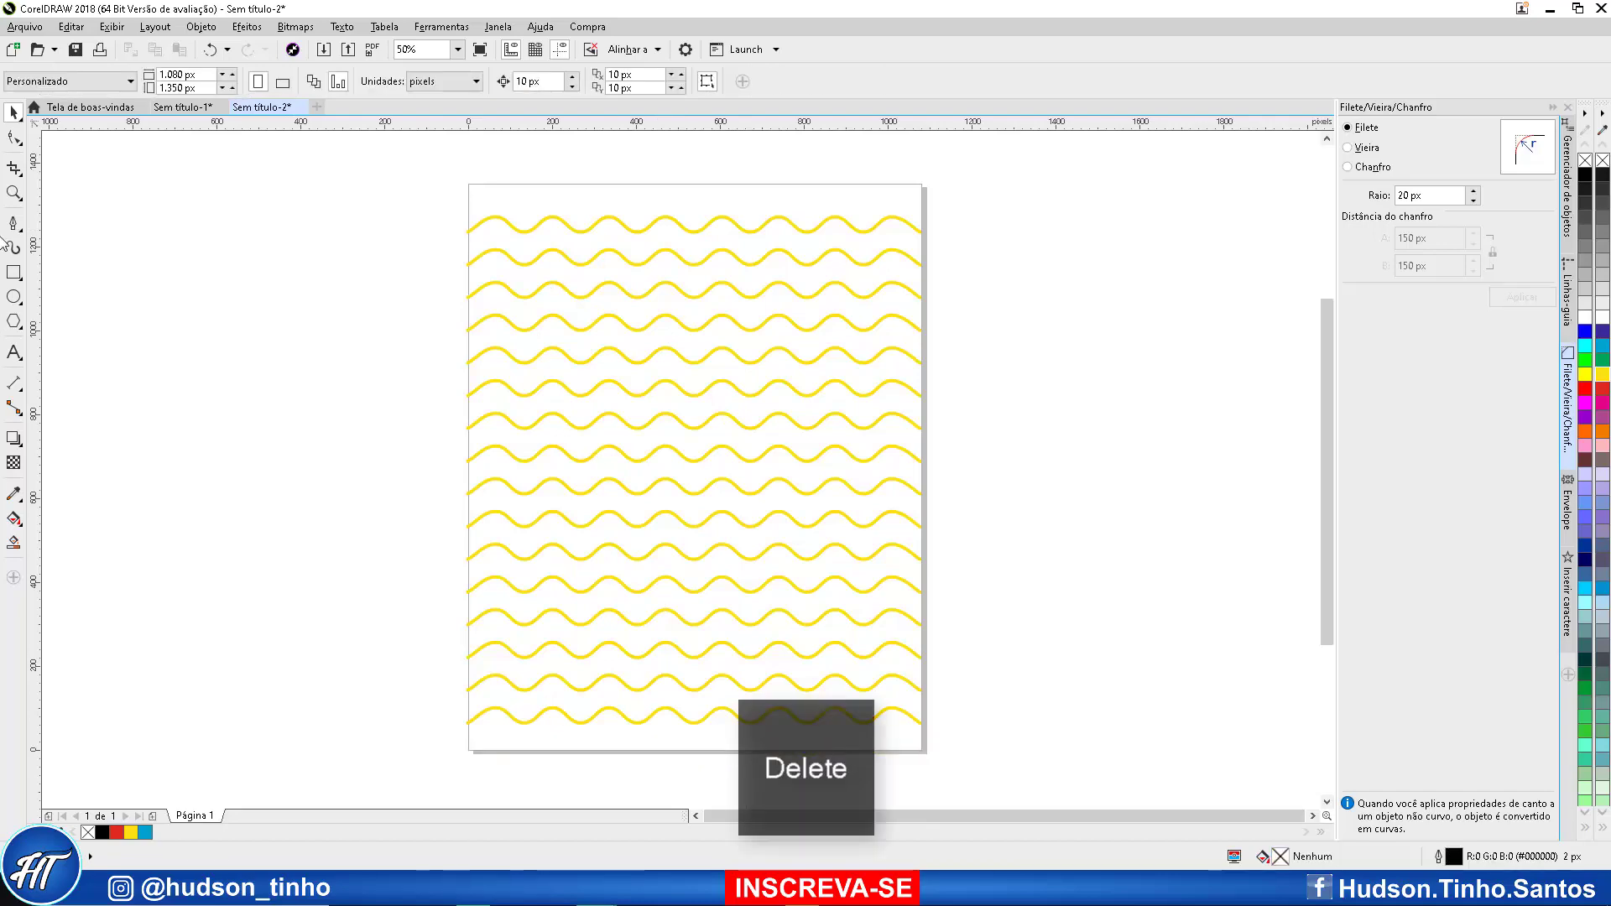
Add a page-sized 1080 × 1350 px rectangle behind the waves and fill it with magenta (#FF00FF)
double_click(13, 272)
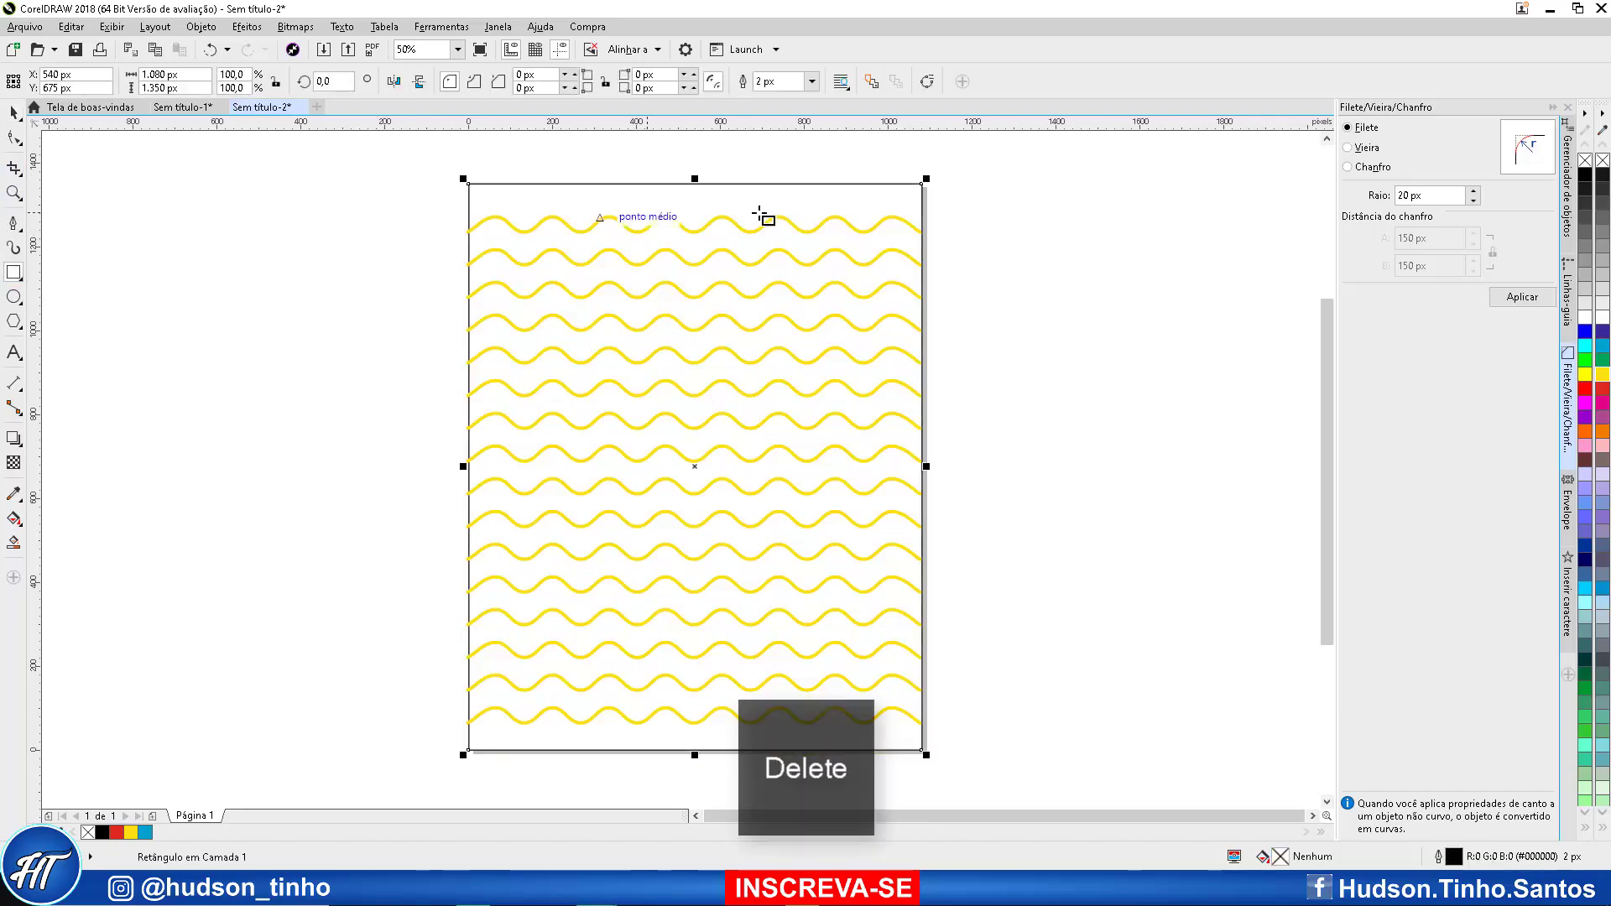
left_click(1584, 403)
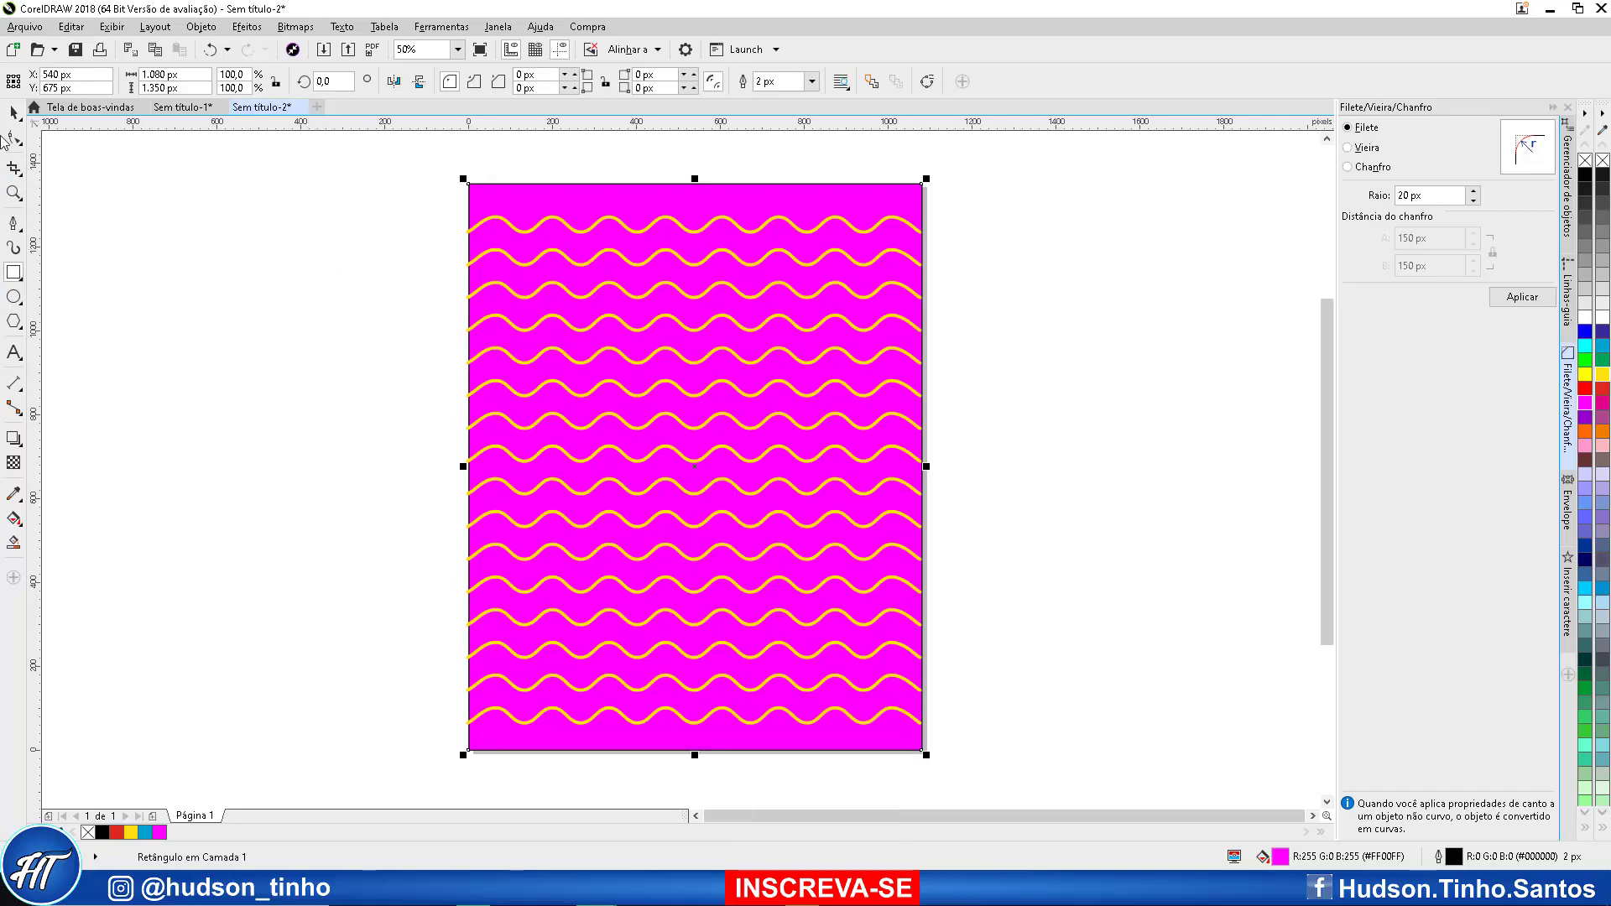
left_click(13, 110)
left_click(396, 391)
scroll(597, 391, "up", 2)
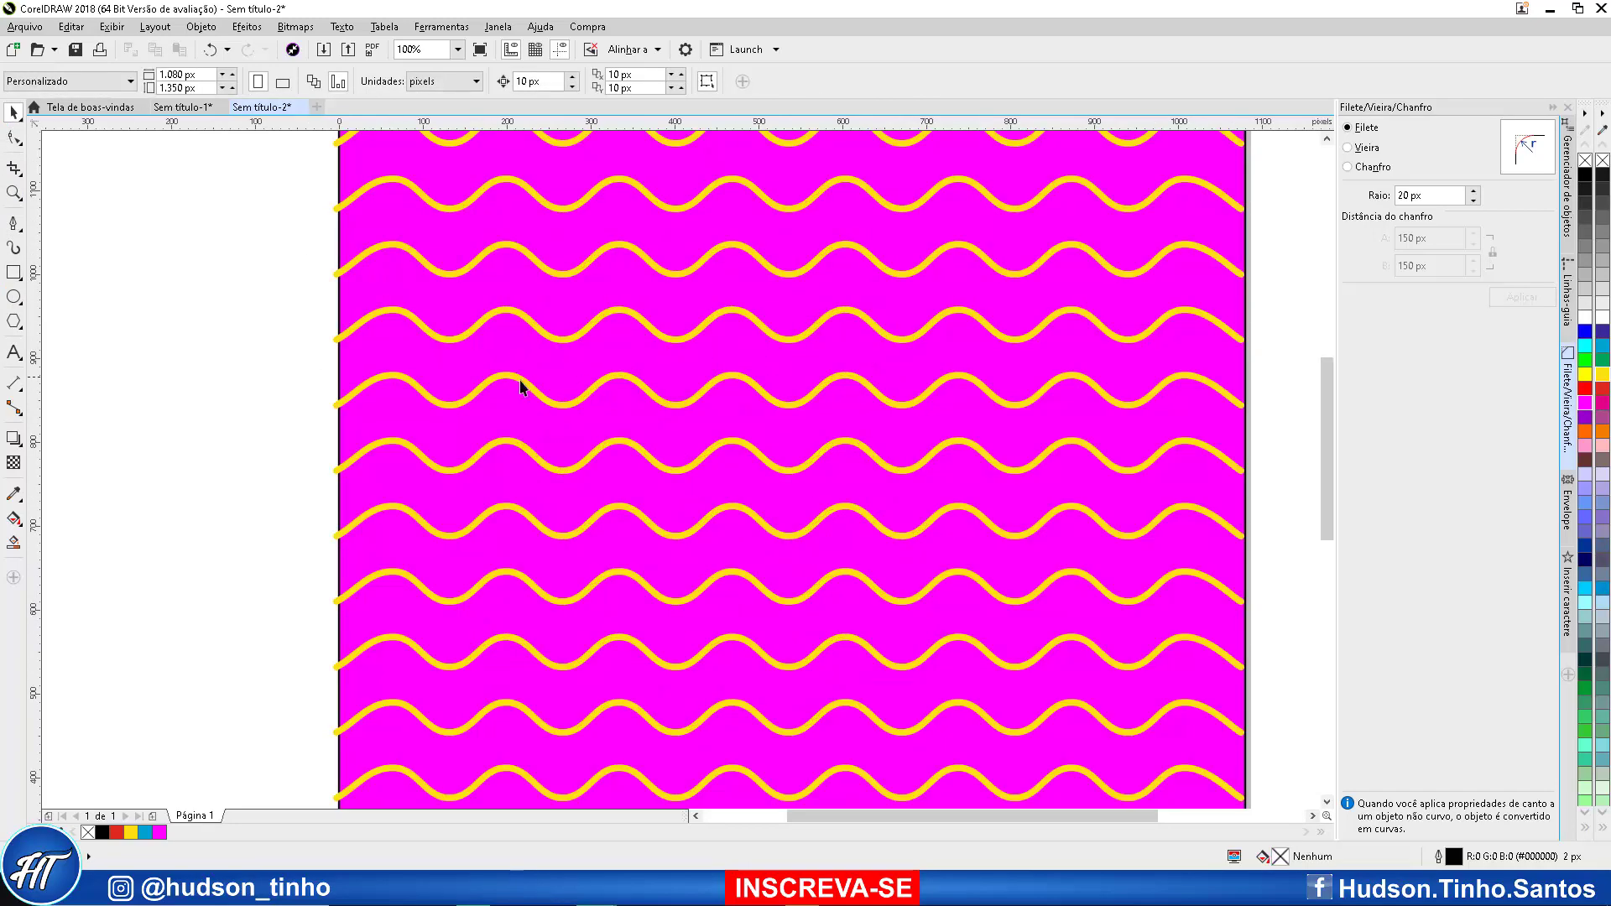
scroll(755, 494, "down", 2)
scroll(758, 494, "up", 2)
scroll(758, 493, "down", 2)
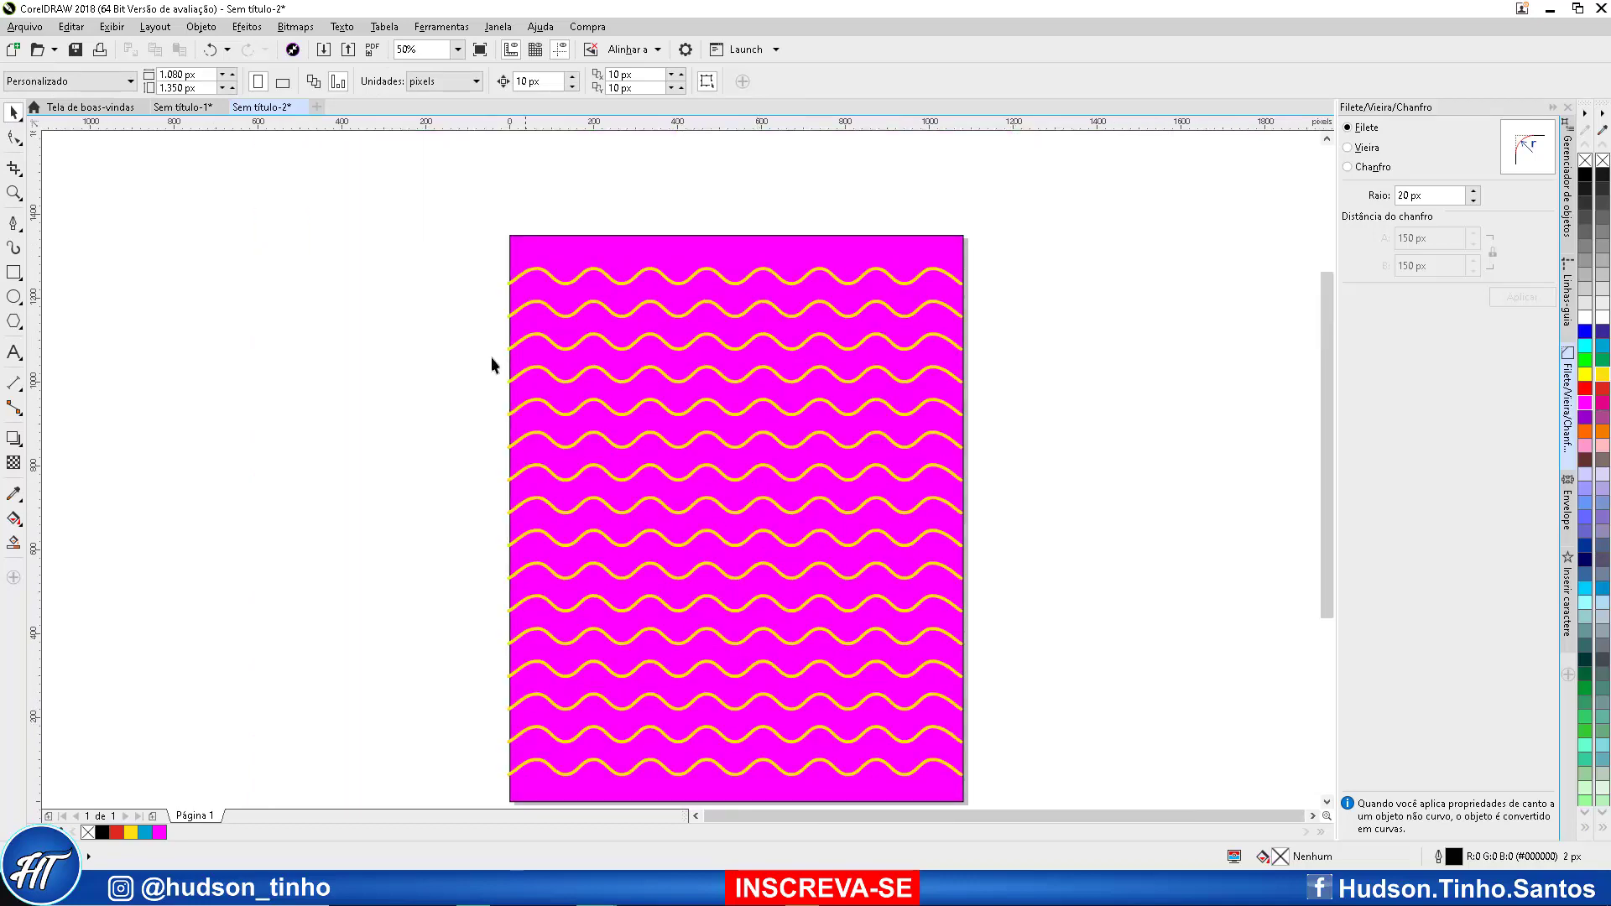